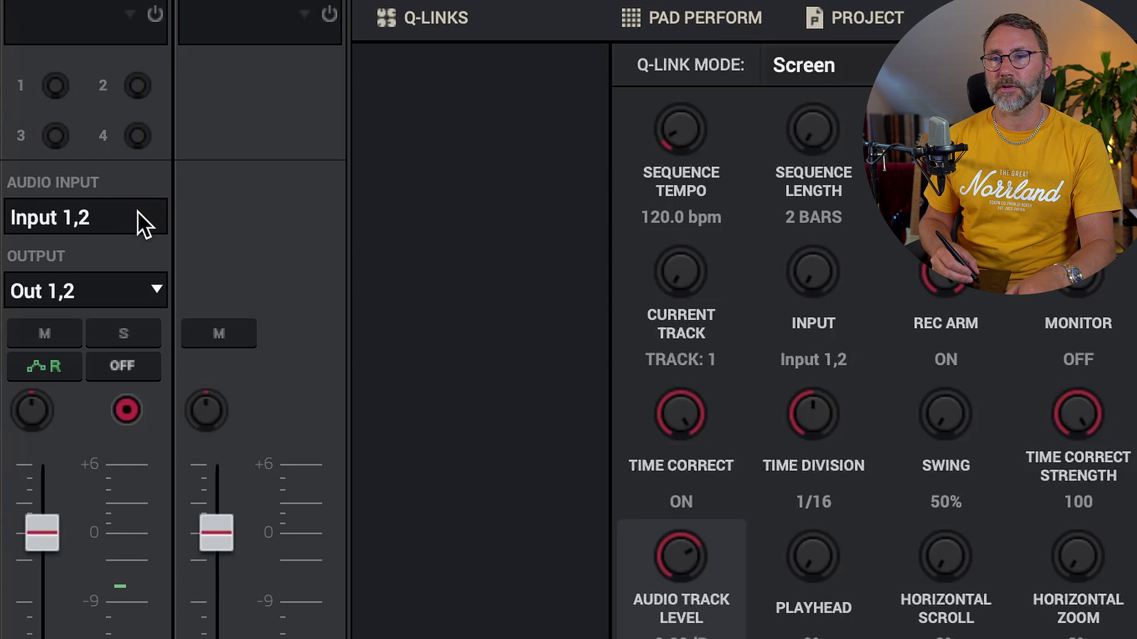
# - Set the audio track's input to stereo Input 9,10 and turn its input monitoring on
pyautogui.click(127, 216)
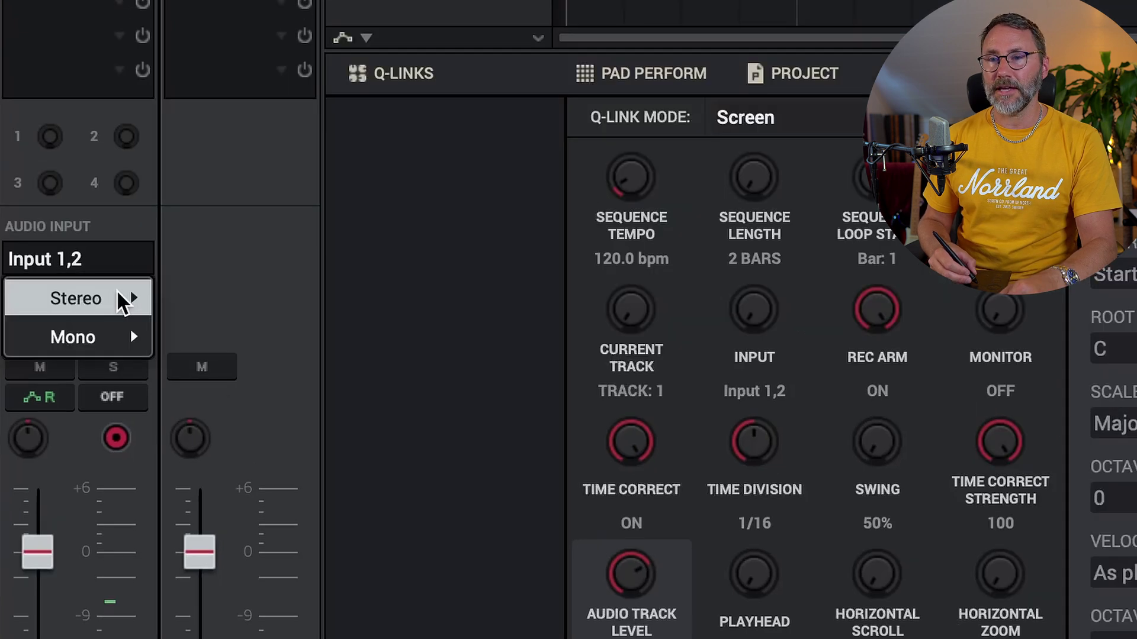
pyautogui.moveTo(133, 257)
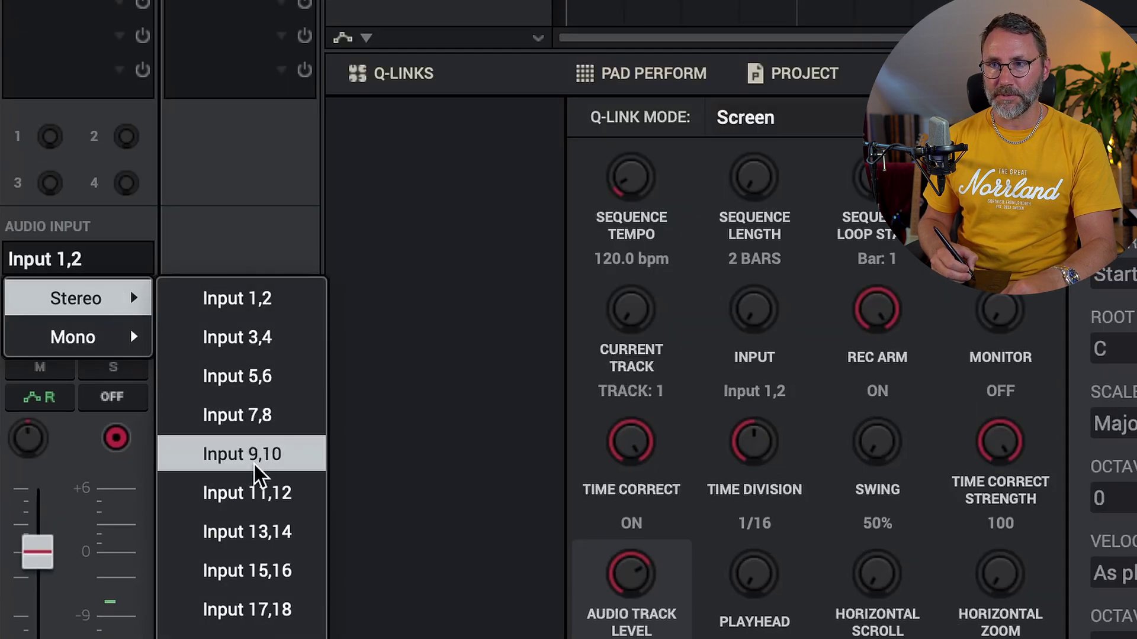
pyautogui.click(254, 457)
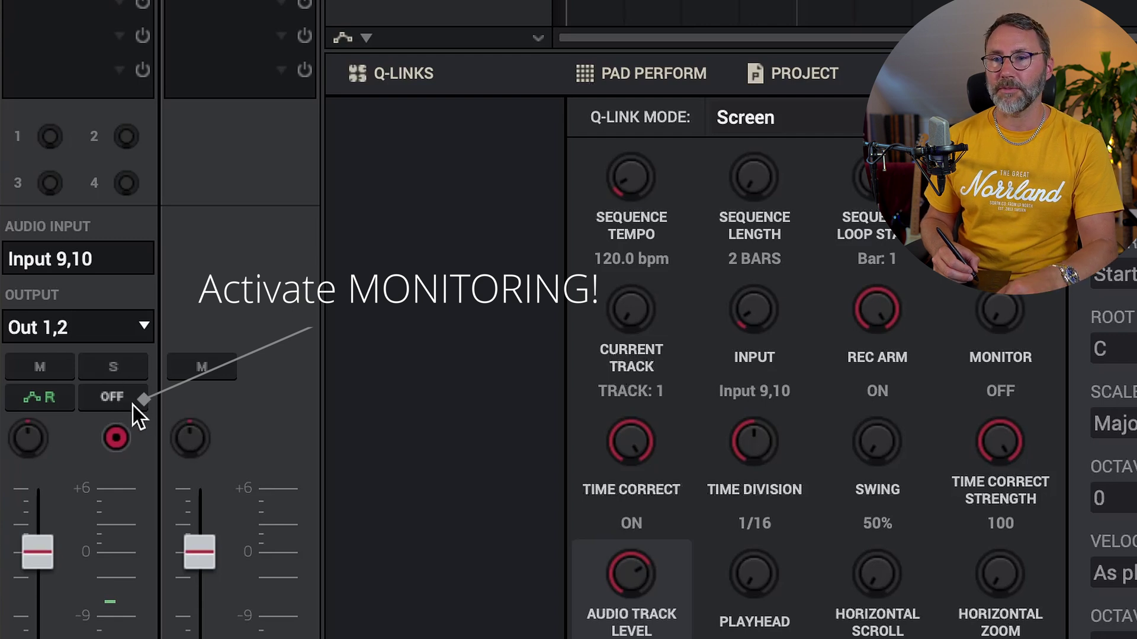
pyautogui.click(115, 398)
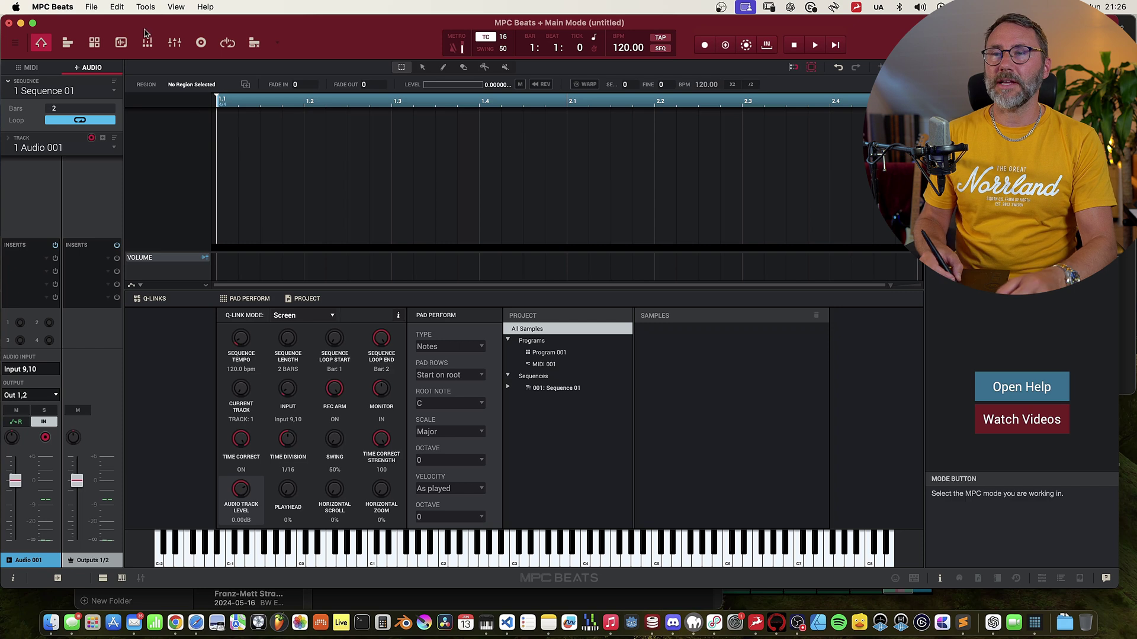
# - Open the Auto Sampler, keep Input 9,10 as the recording source and set the maximum note to C5
pyautogui.click(145, 7)
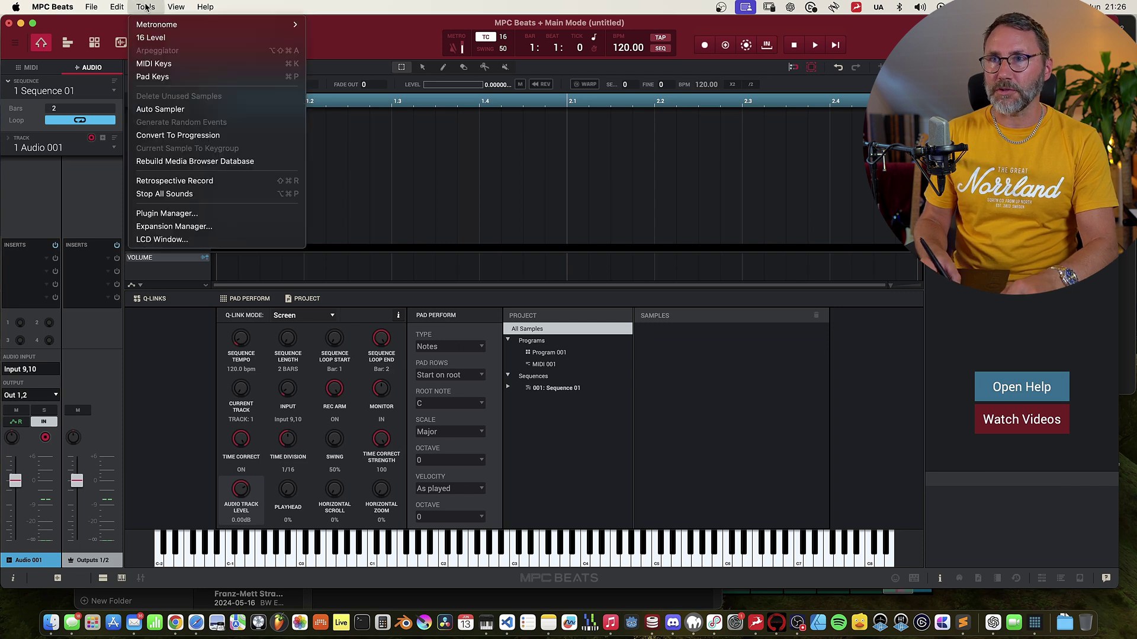
pyautogui.click(167, 112)
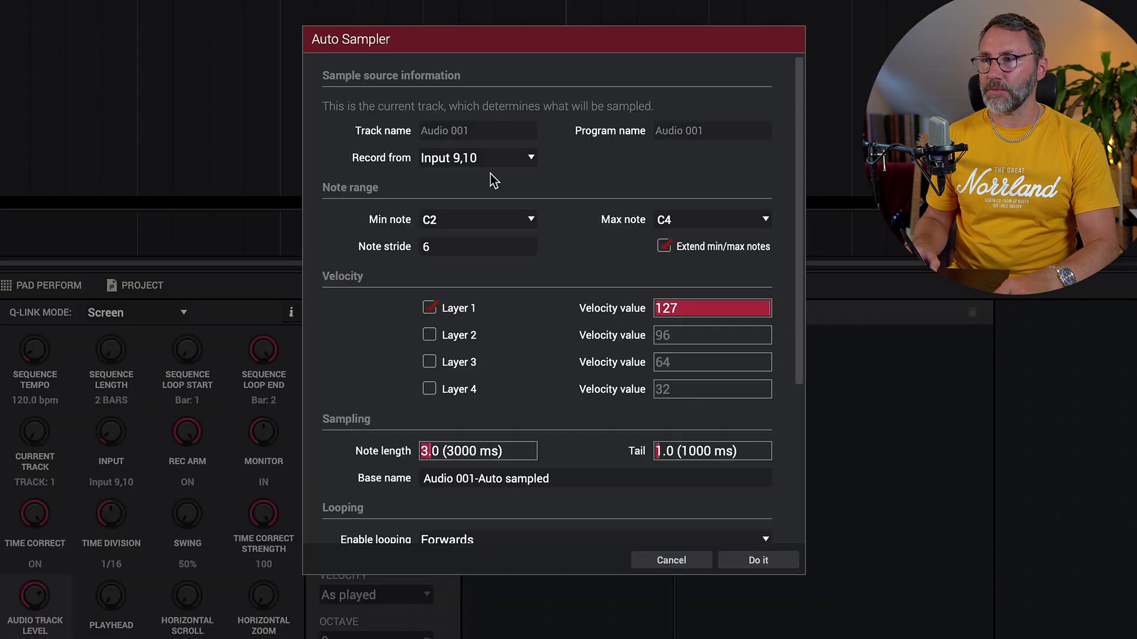
pyautogui.click(537, 221)
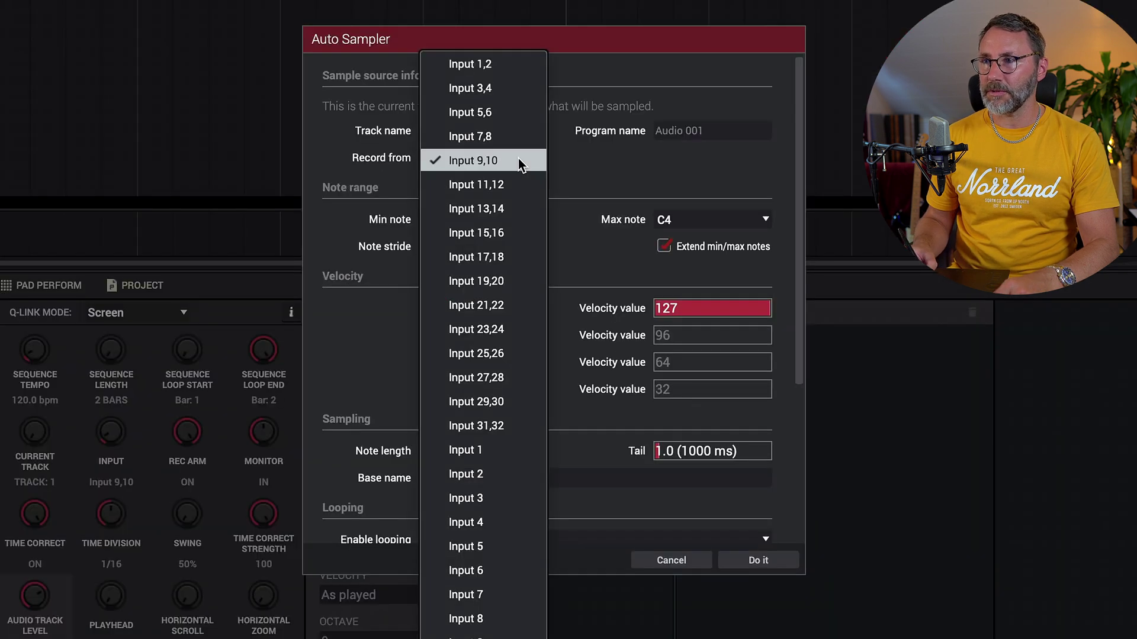
pyautogui.click(397, 167)
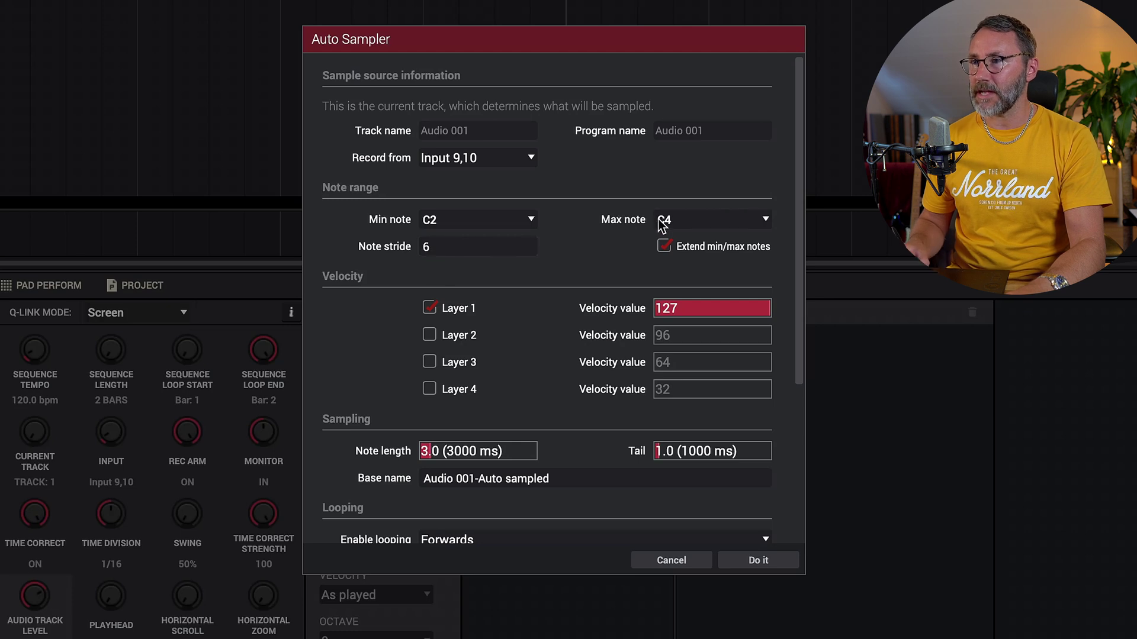
pyautogui.click(721, 224)
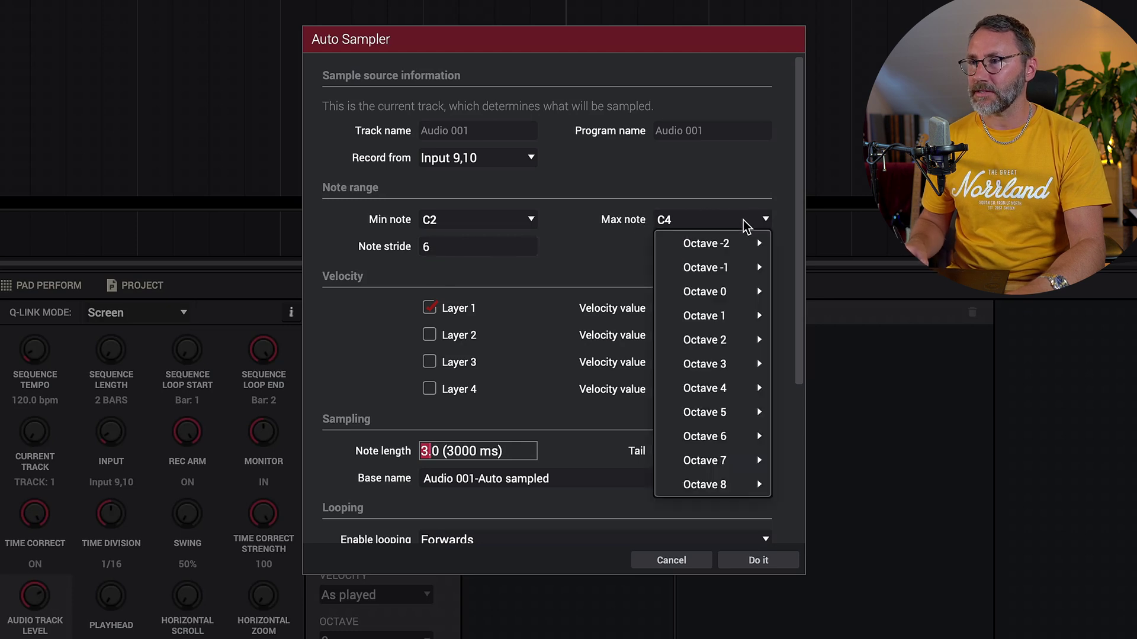
pyautogui.moveTo(763, 421)
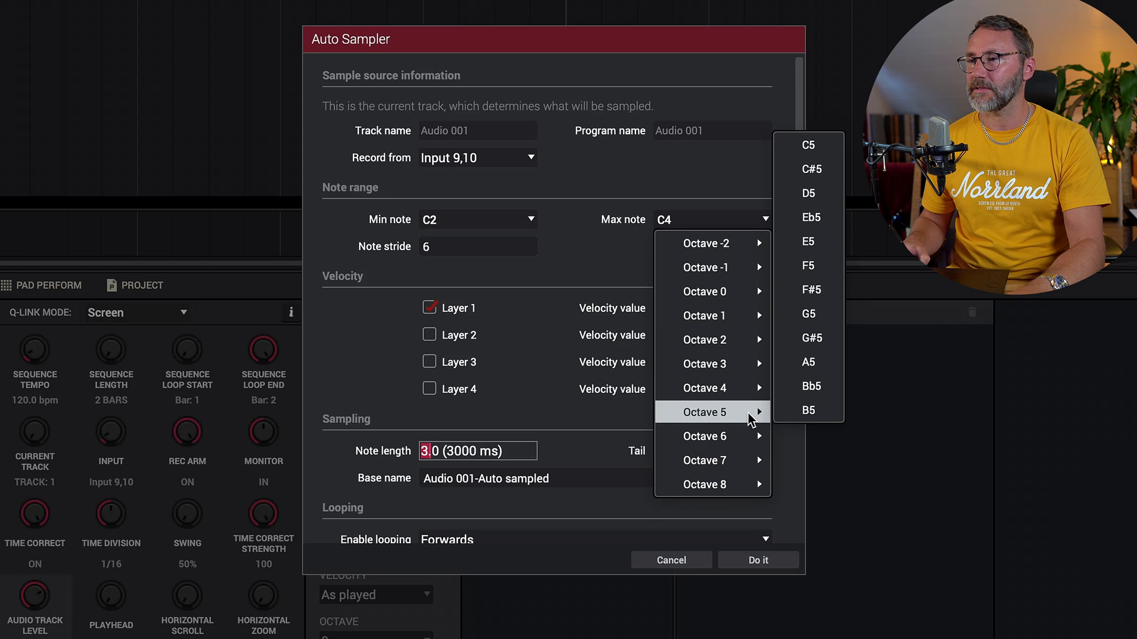
pyautogui.click(810, 145)
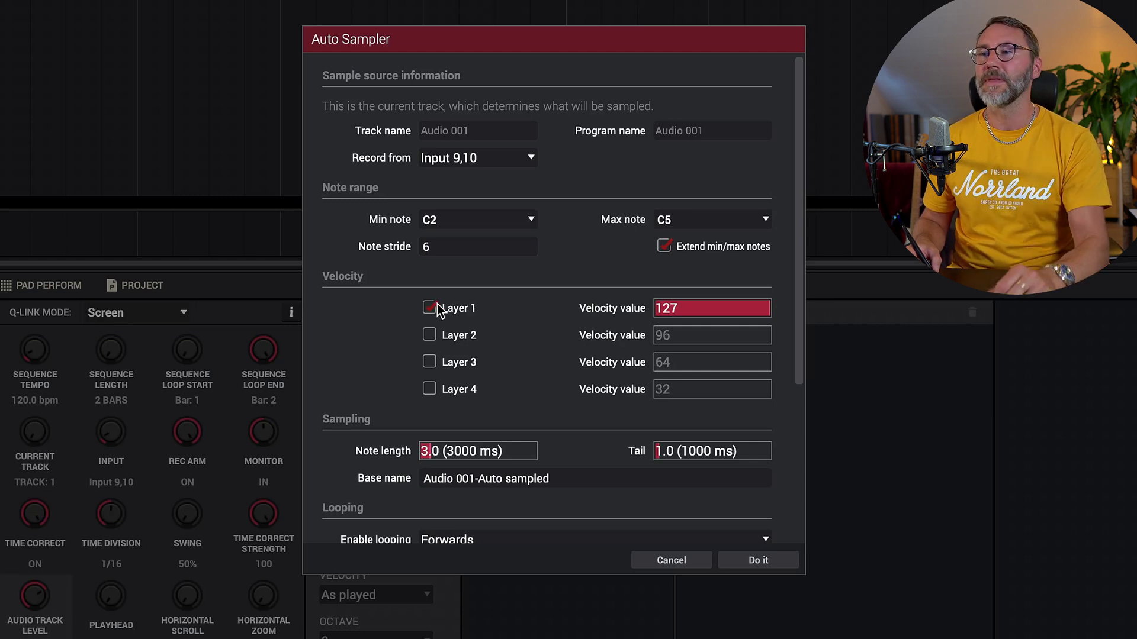
# - Try enabling velocity layers 2, 3 and 4, and switch them back off so only layer 1 is used
pyautogui.click(429, 335)
pyautogui.click(429, 362)
pyautogui.click(429, 389)
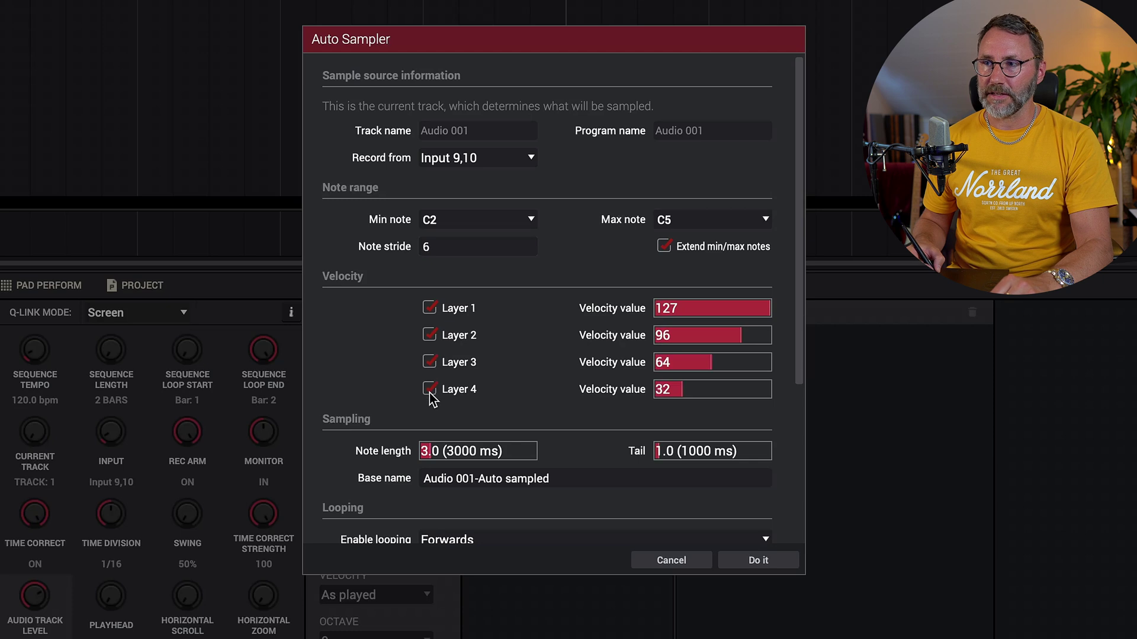
pyautogui.click(430, 389)
pyautogui.click(429, 362)
pyautogui.click(430, 335)
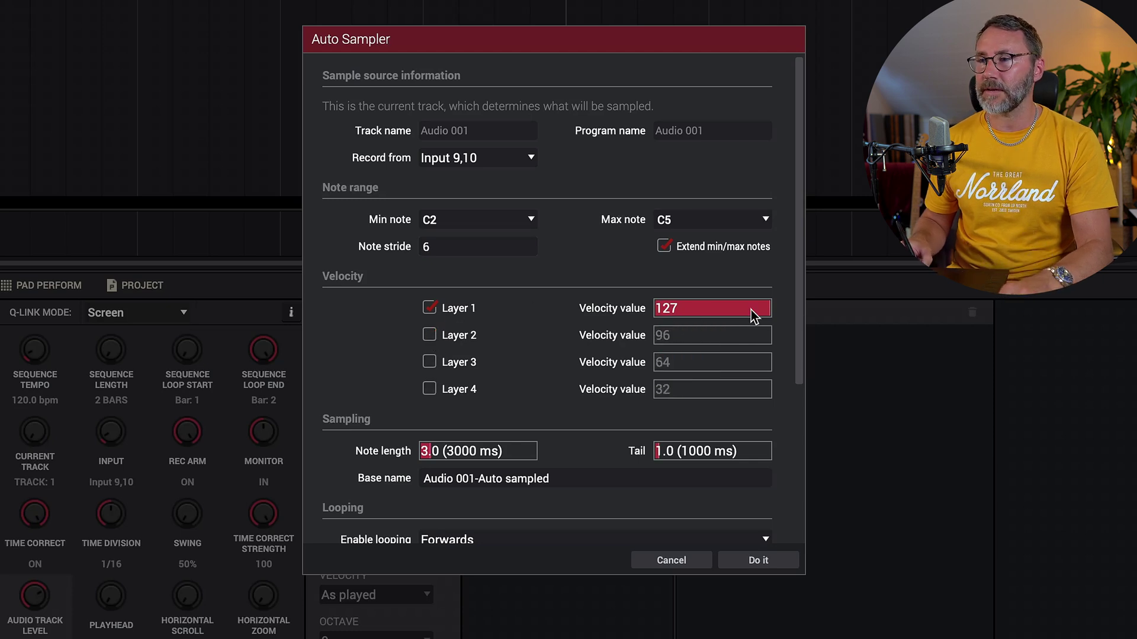
# - Set the sampling note length to 5.0 (5000 ms) and the tail to 2.3 (2300 ms)
pyautogui.moveTo(801, 289); pyautogui.dragTo(788, 438)
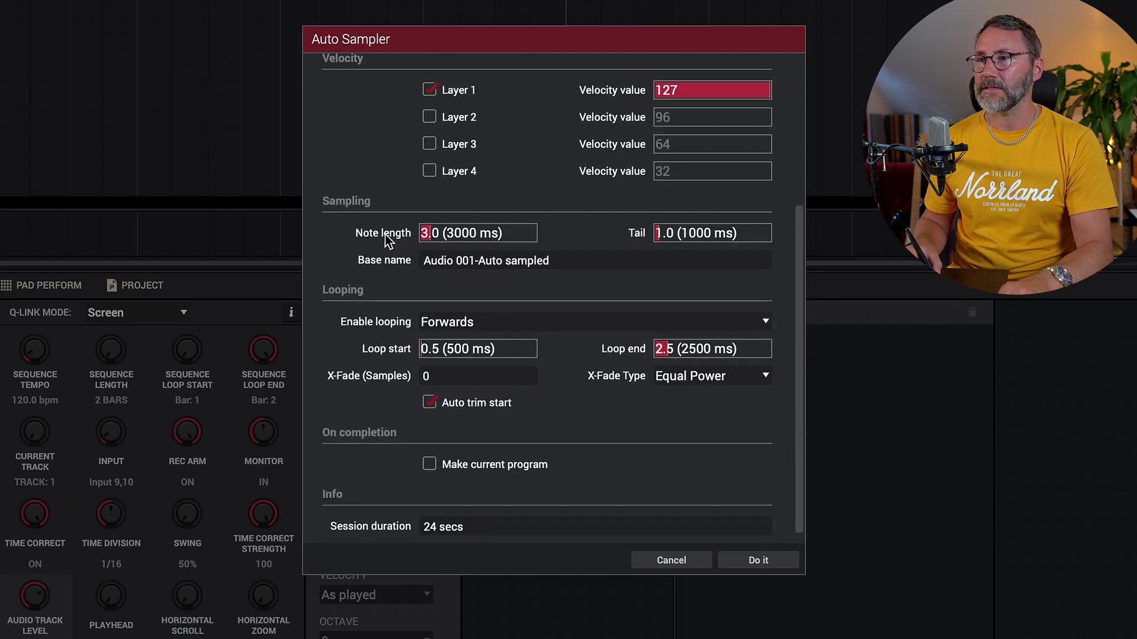
pyautogui.scroll(18, 438, 237)
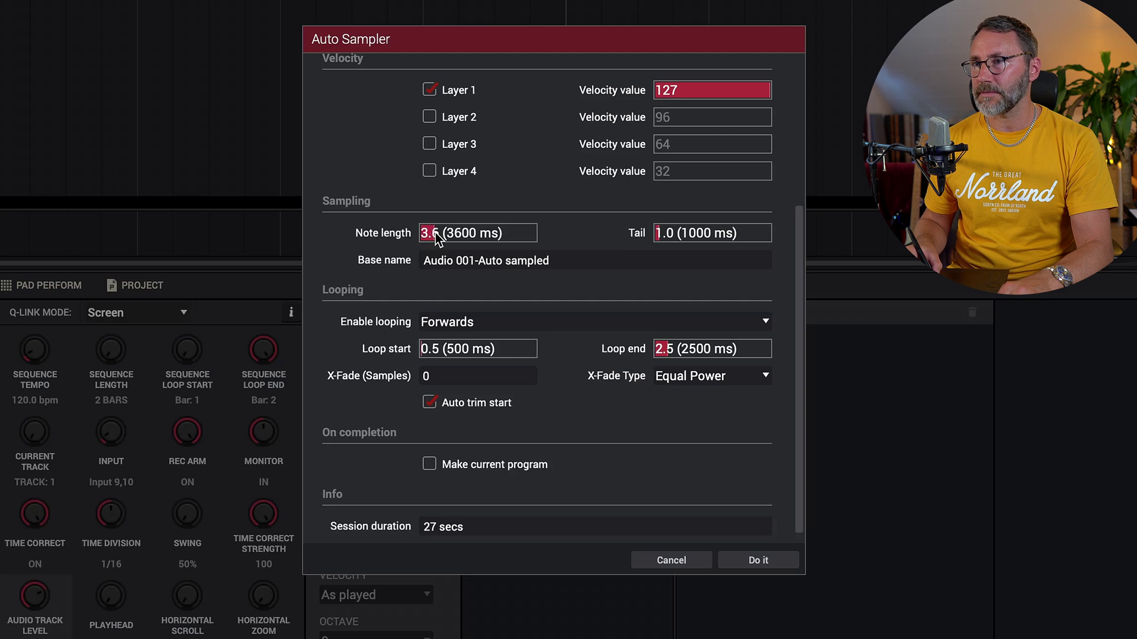
pyautogui.scroll(2, 445, 237)
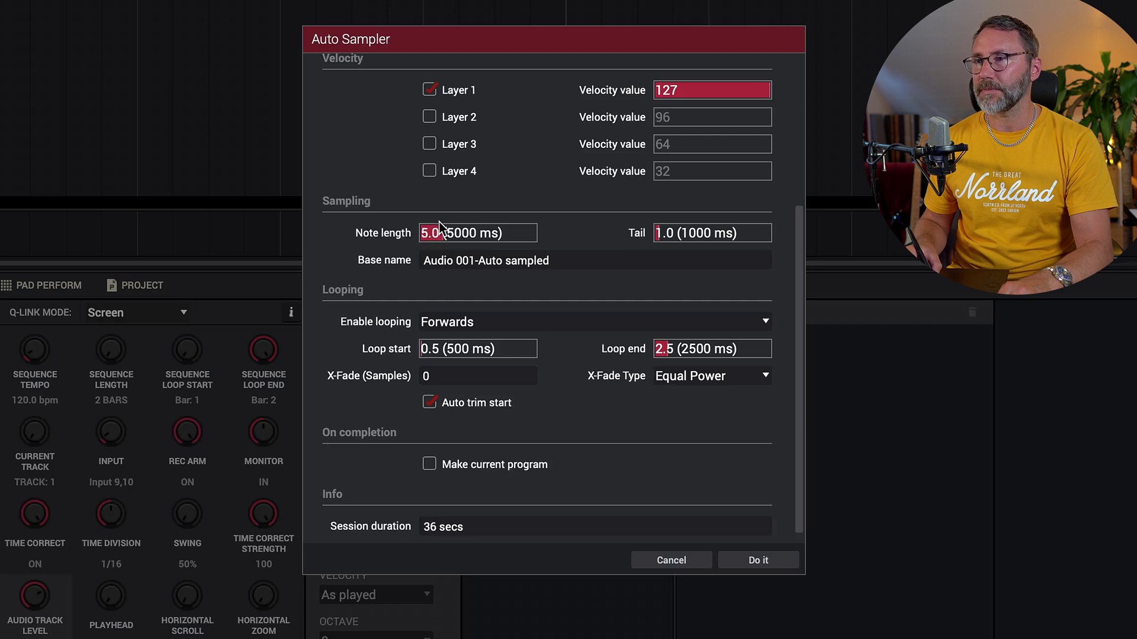
pyautogui.scroll(20, 672, 236)
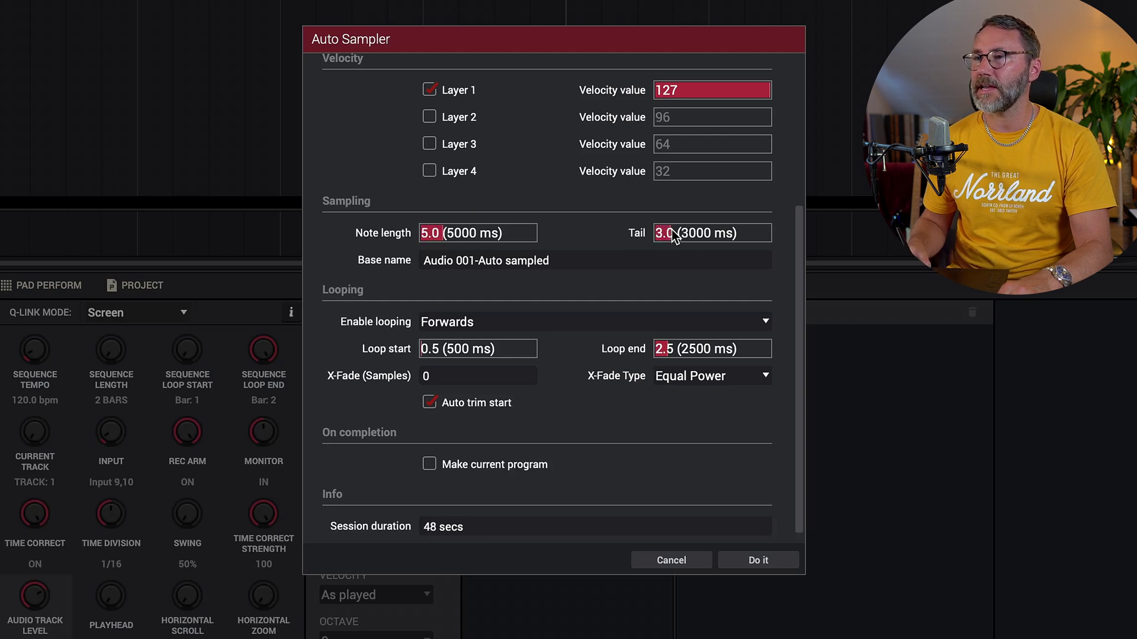
pyautogui.scroll(-1, 674, 236)
pyautogui.scroll(-7, 678, 249)
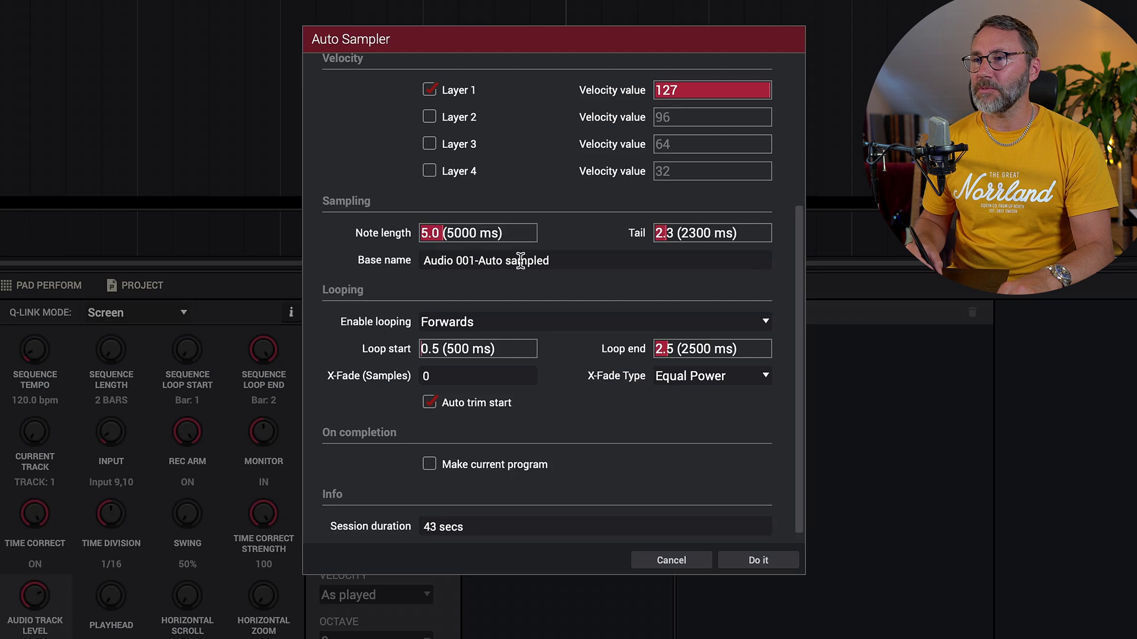
# - Replace the Auto Sampler's base name with SummitSound
pyautogui.click(565, 262)
pyautogui.write('SummitSou')
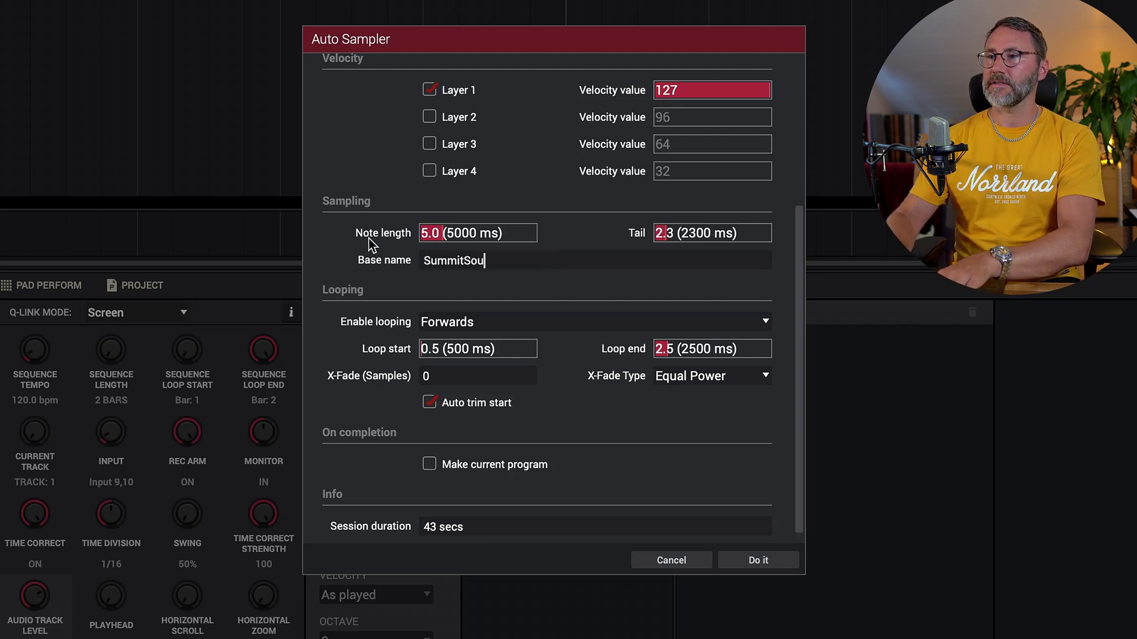
pyautogui.write('nd')
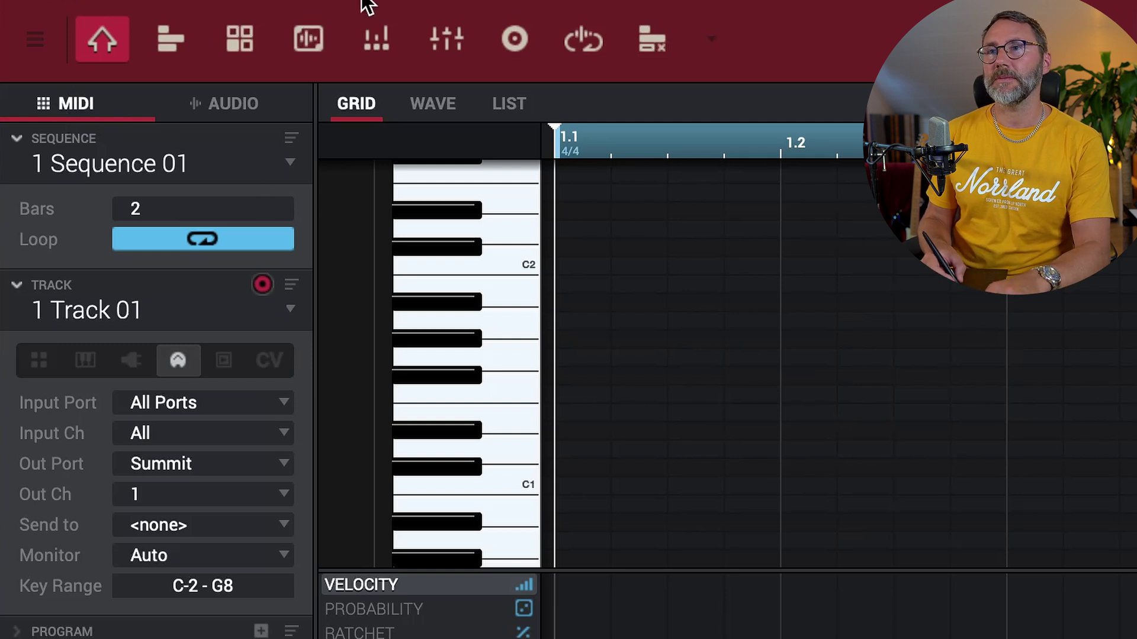
# - Reopen the Auto Sampler for the MIDI track Track 01 and run the automatic sampling
pyautogui.click(146, 6)
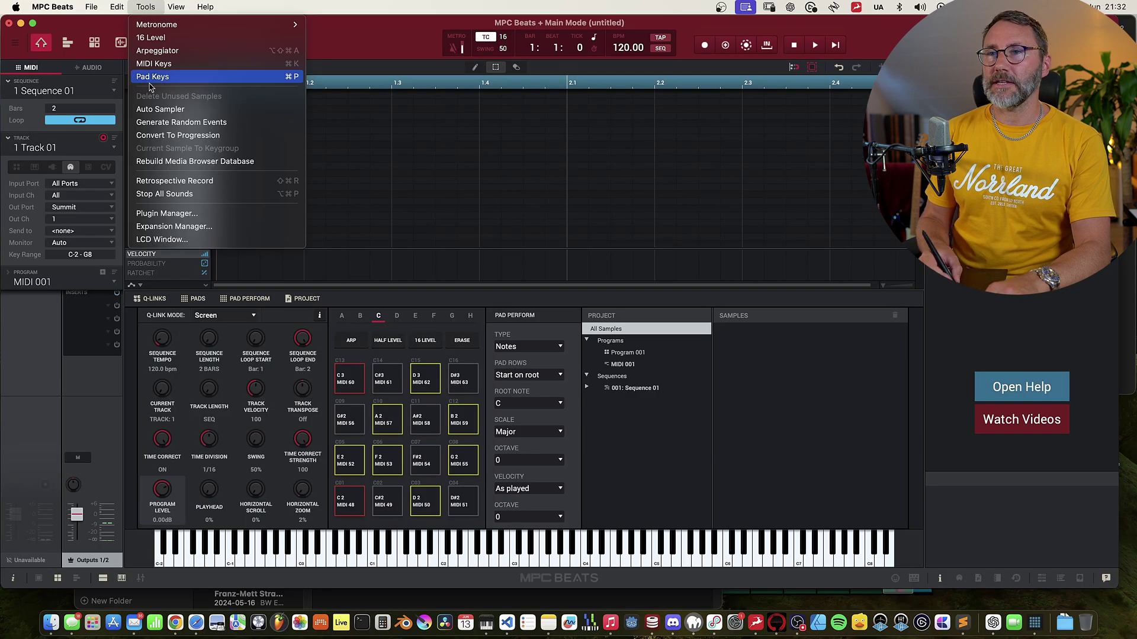
pyautogui.click(168, 111)
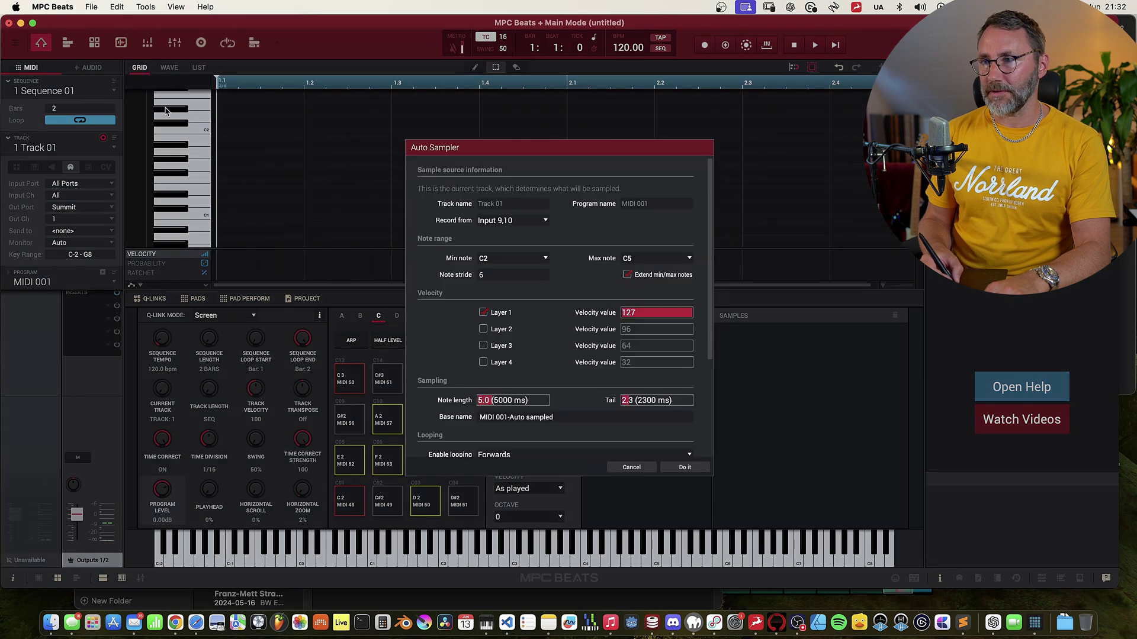
pyautogui.scroll(-5, 704, 296)
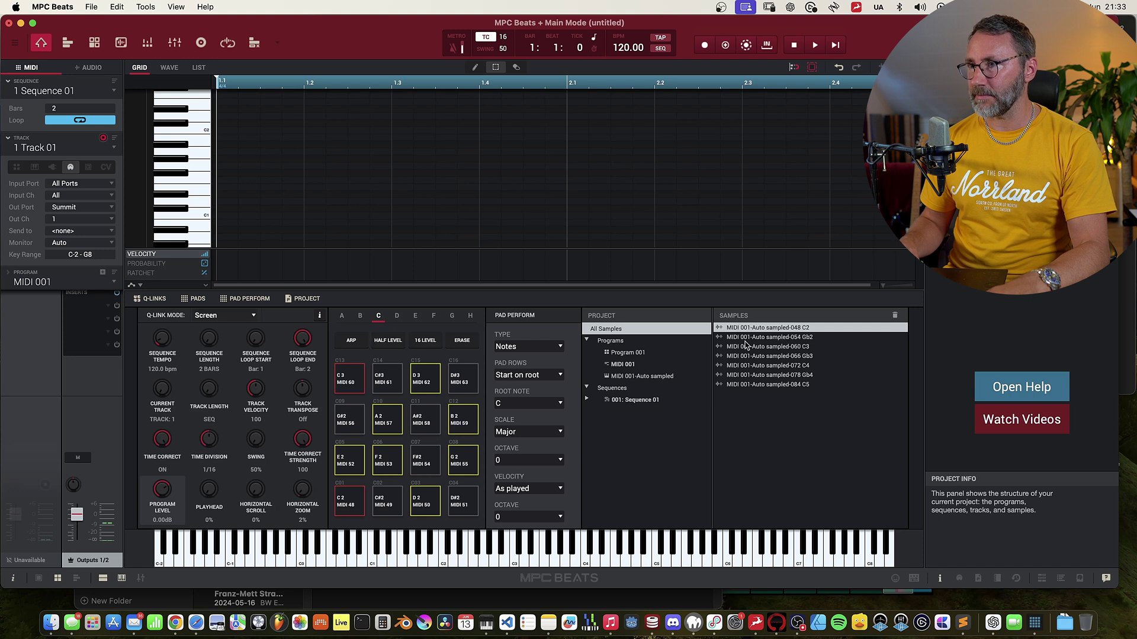
# - Inspect the waveforms of the Gb2, C3 and Gb3 samples in the sample editor
pyautogui.doubleClick(744, 337)
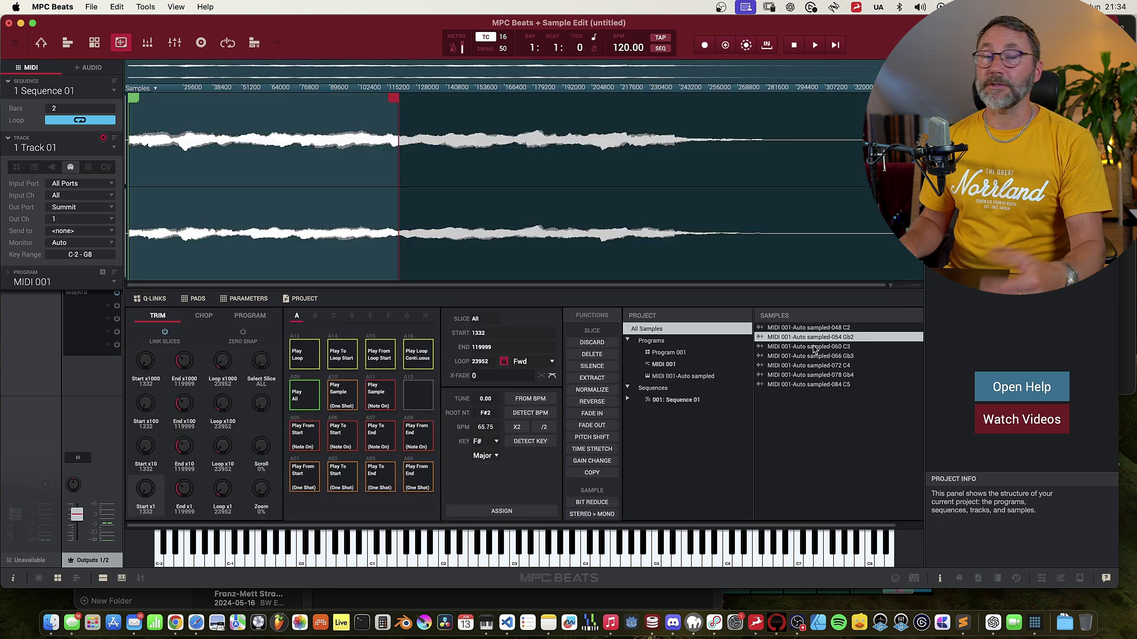
pyautogui.click(816, 348)
pyautogui.click(814, 357)
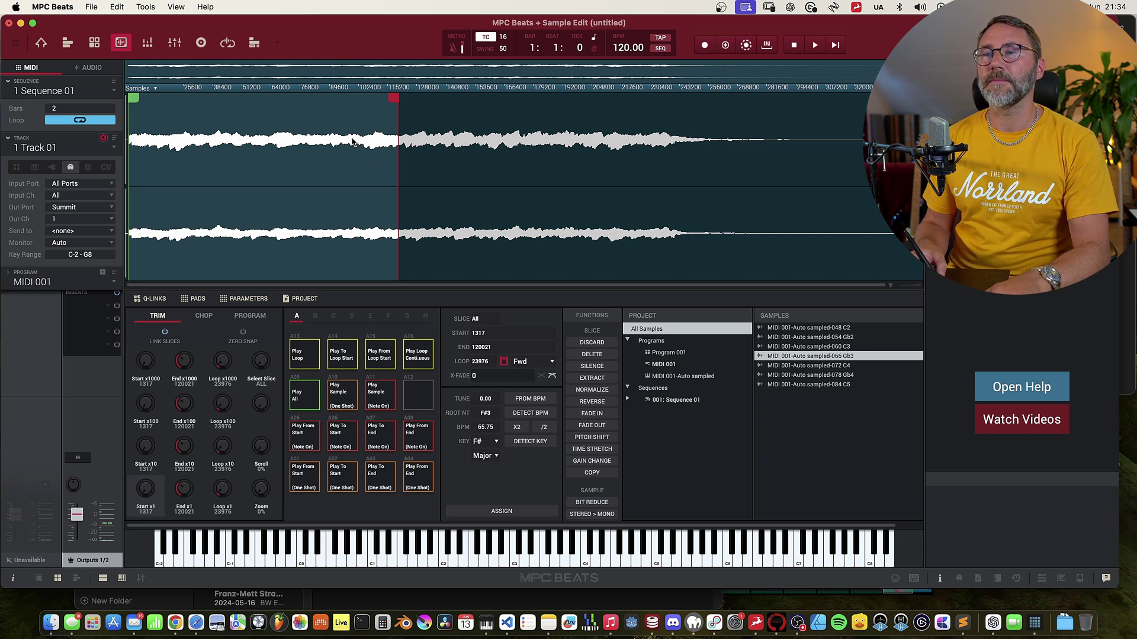
# - Save the project as summit-patch.xpj in the MPC Beats documents folder
pyautogui.click(93, 7)
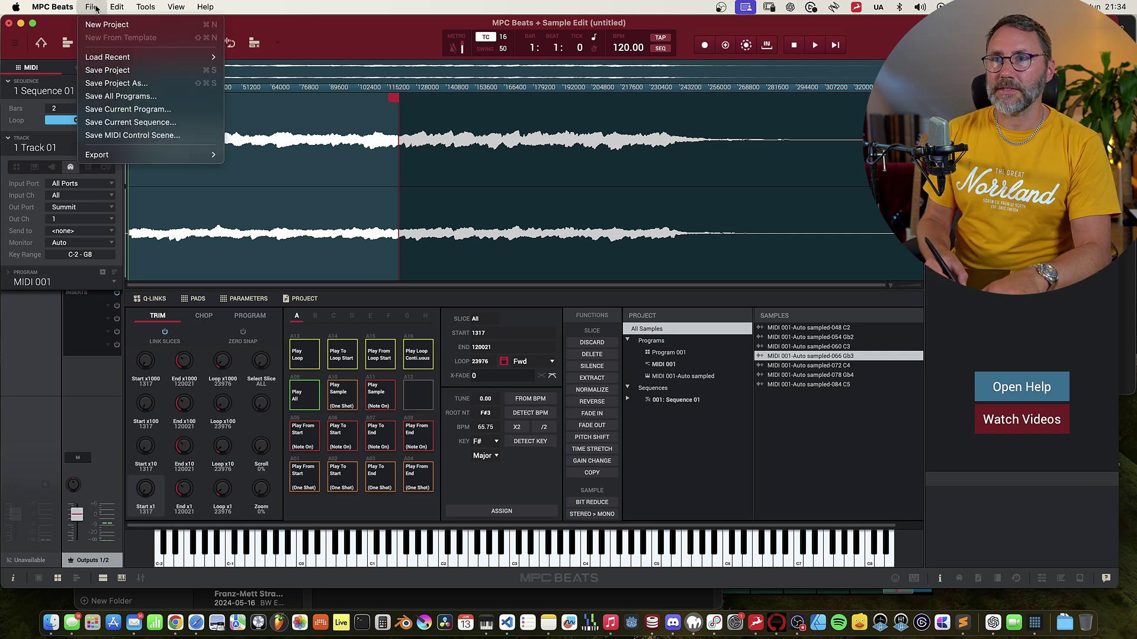
pyautogui.click(116, 84)
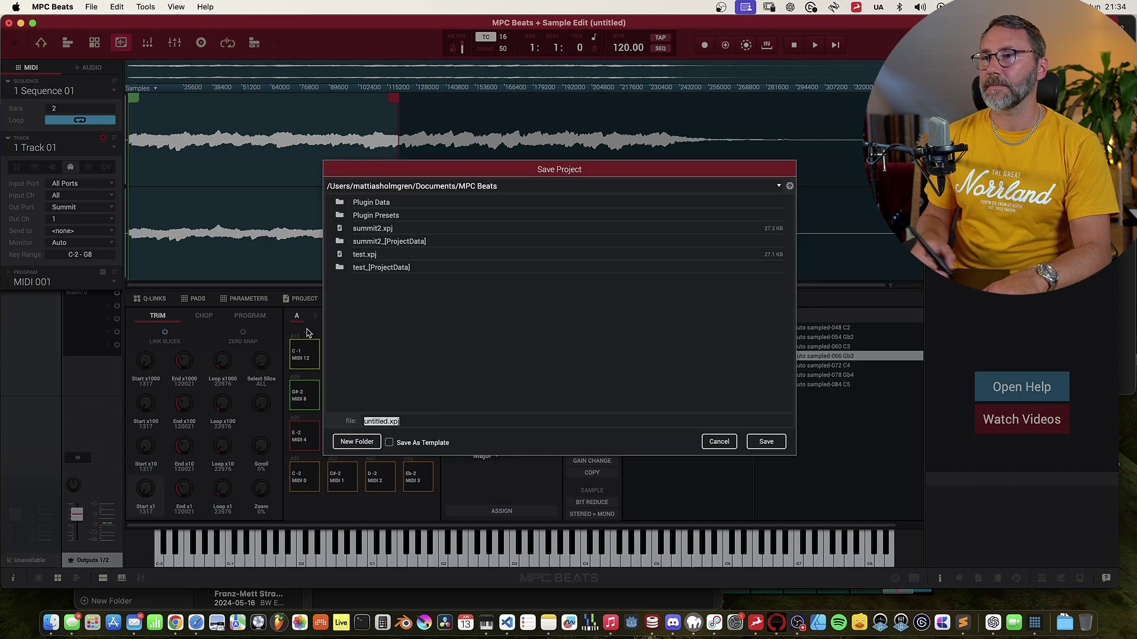
pyautogui.moveTo(388, 421); pyautogui.dragTo(331, 411)
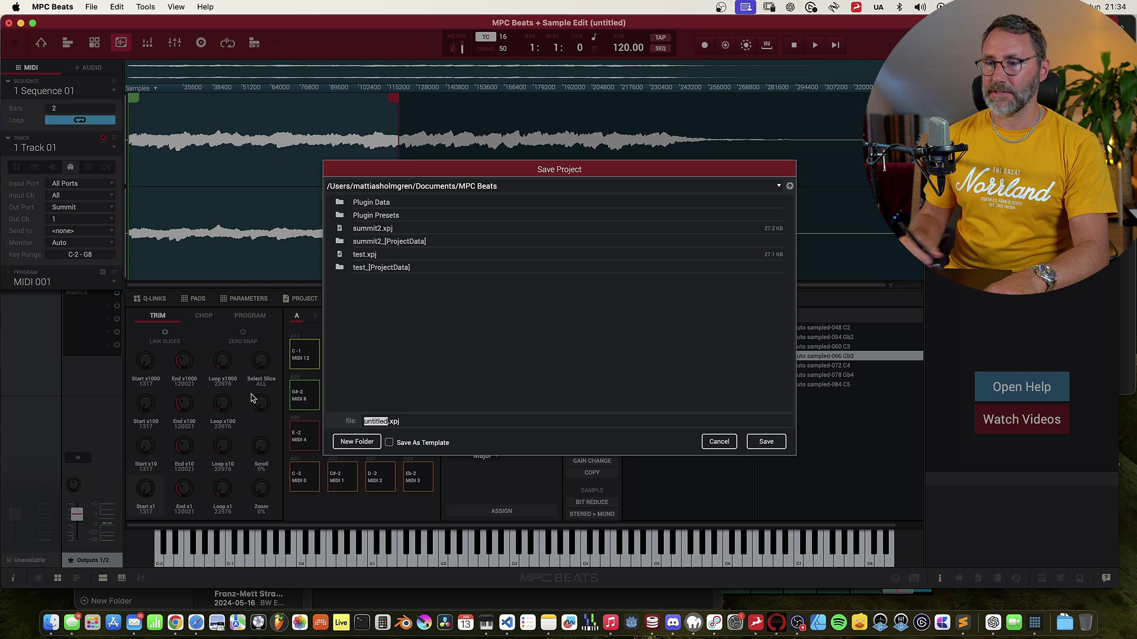
pyautogui.write('summit-patch')
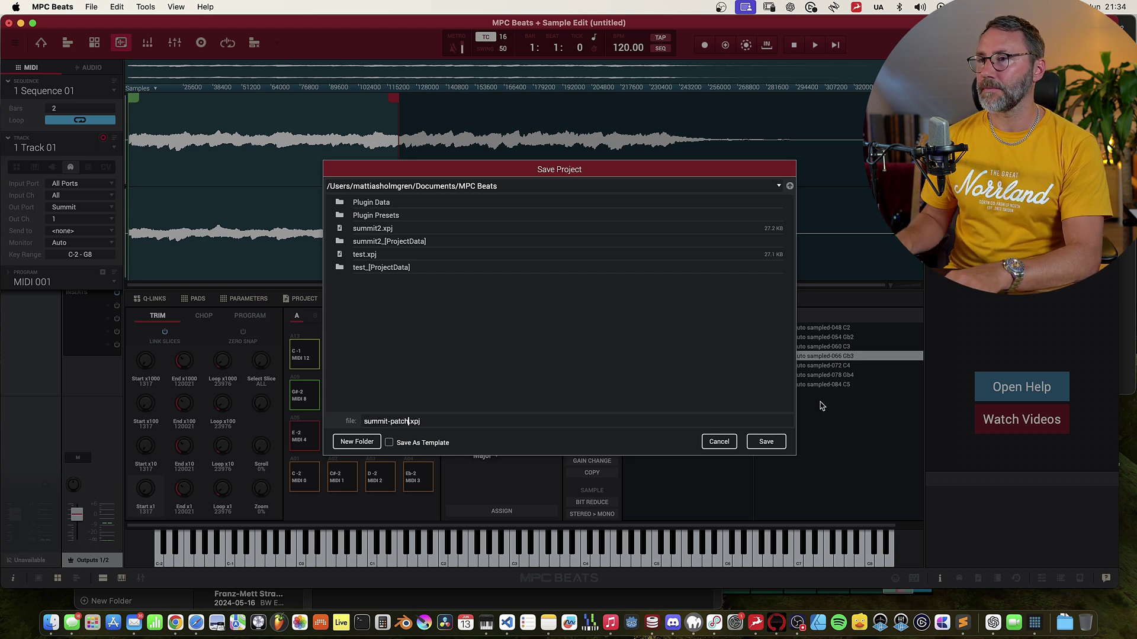
pyautogui.click(766, 442)
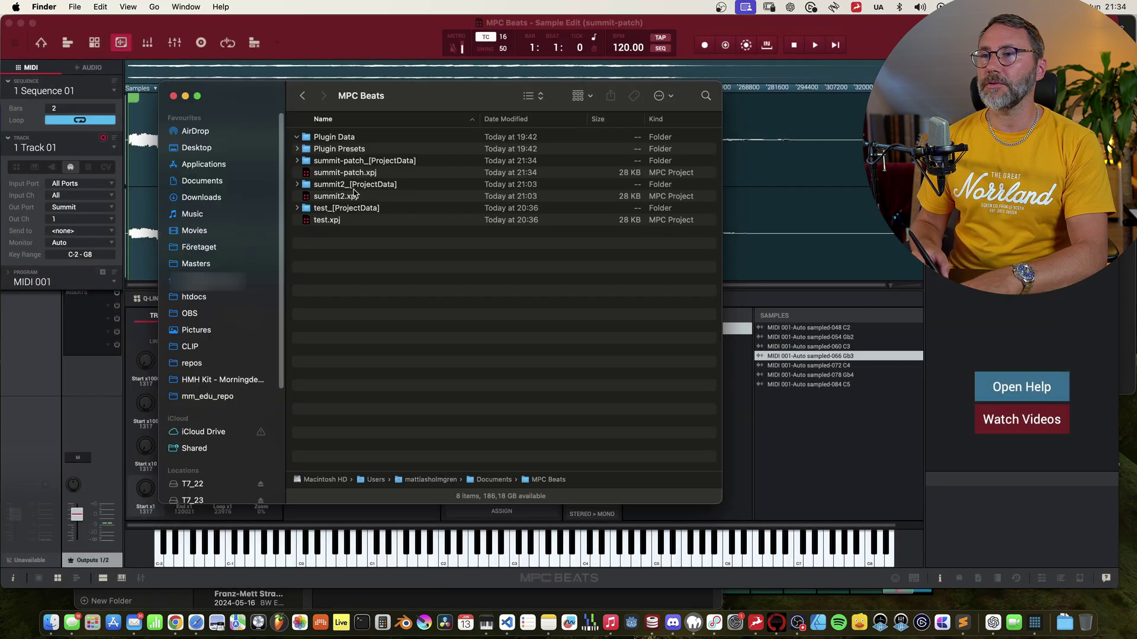
# - In Finder, open the summit-patch_[ProjectData] folder and preview the sampled WAV files from C2 through C5
pyautogui.doubleClick(342, 165)
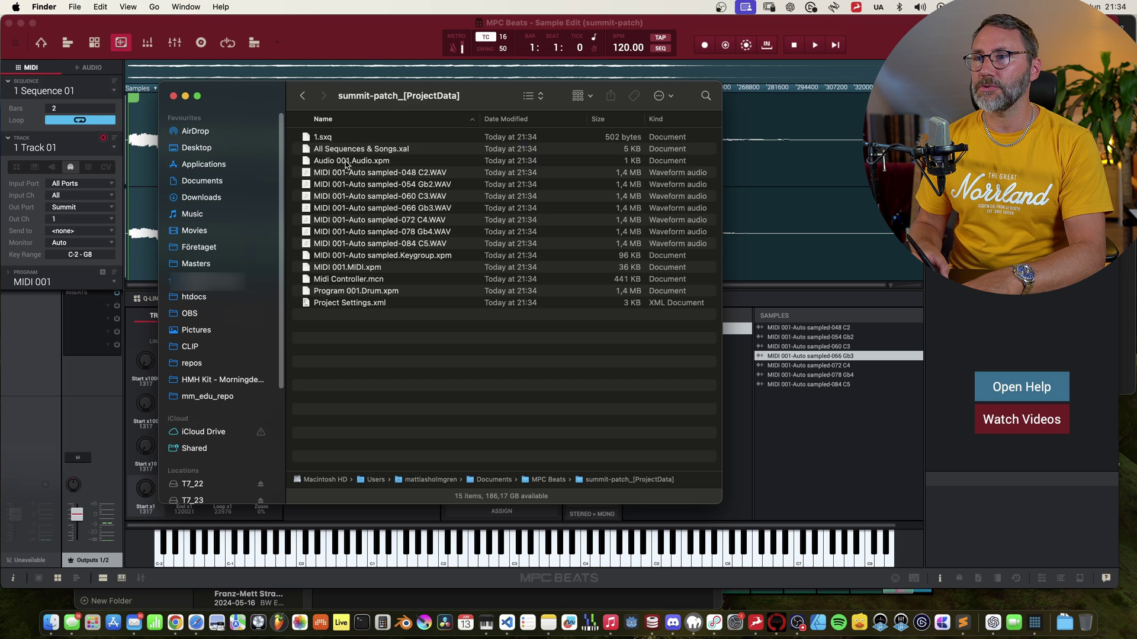
pyautogui.click(398, 175)
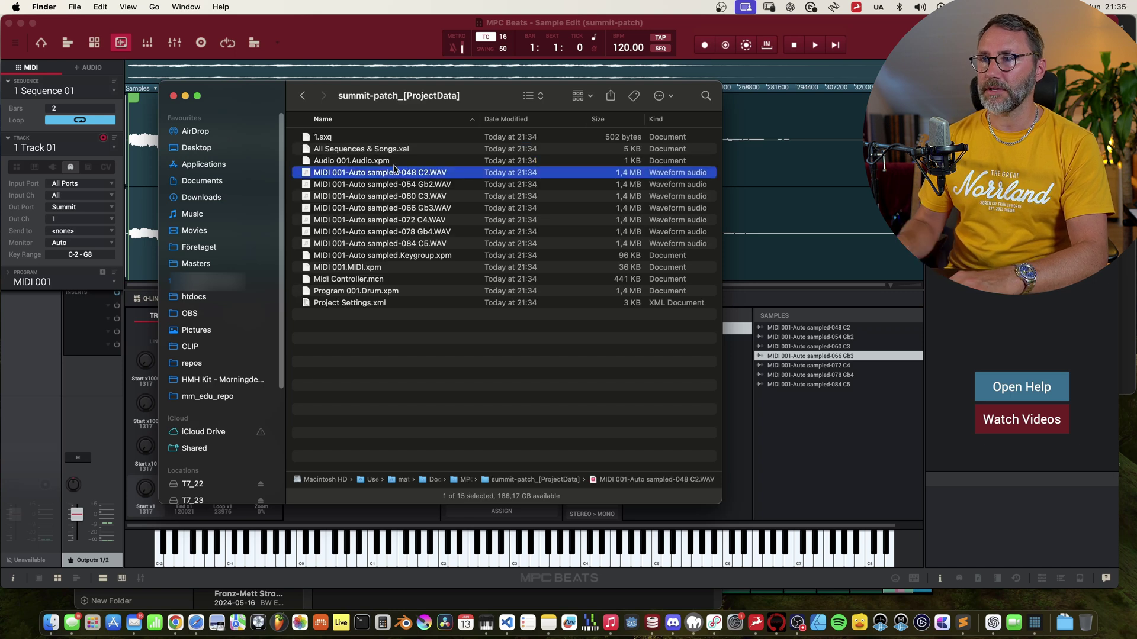
pyautogui.press('space')
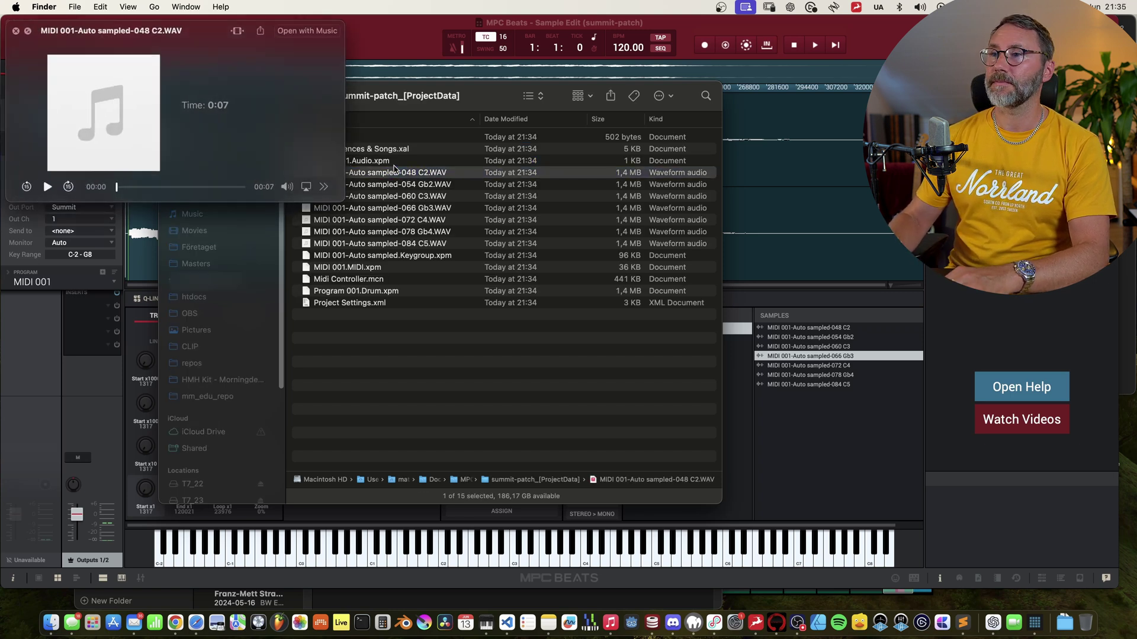
pyautogui.press('Down')
pyautogui.press('Down')
pyautogui.press('Down')
pyautogui.press('Down')
pyautogui.press('Down')
pyautogui.press('Down')
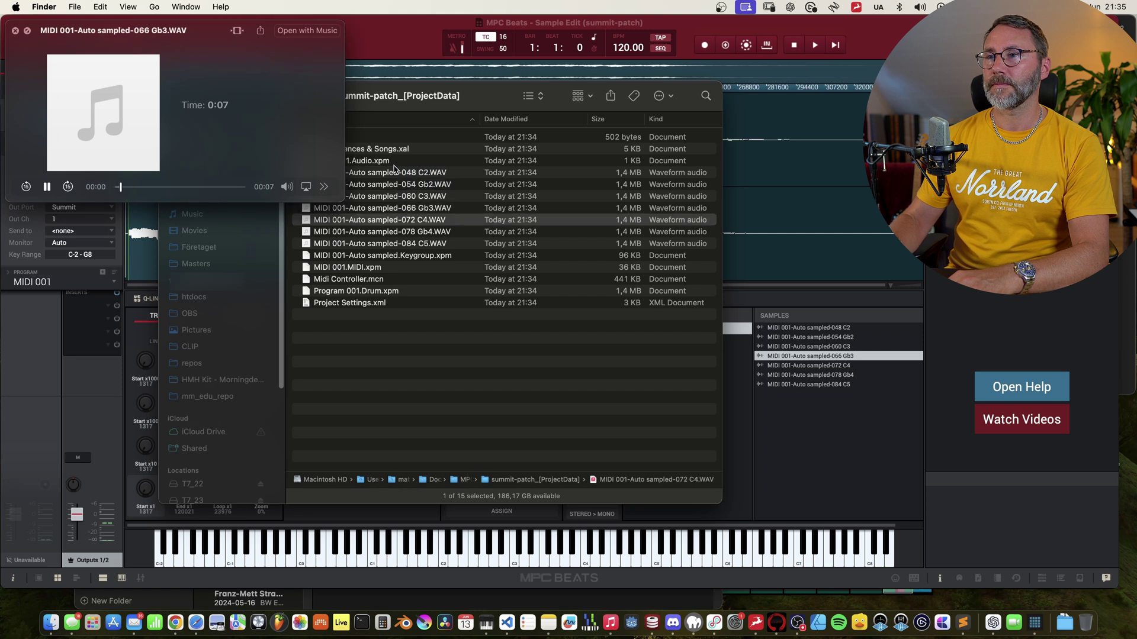
pyautogui.press('space')
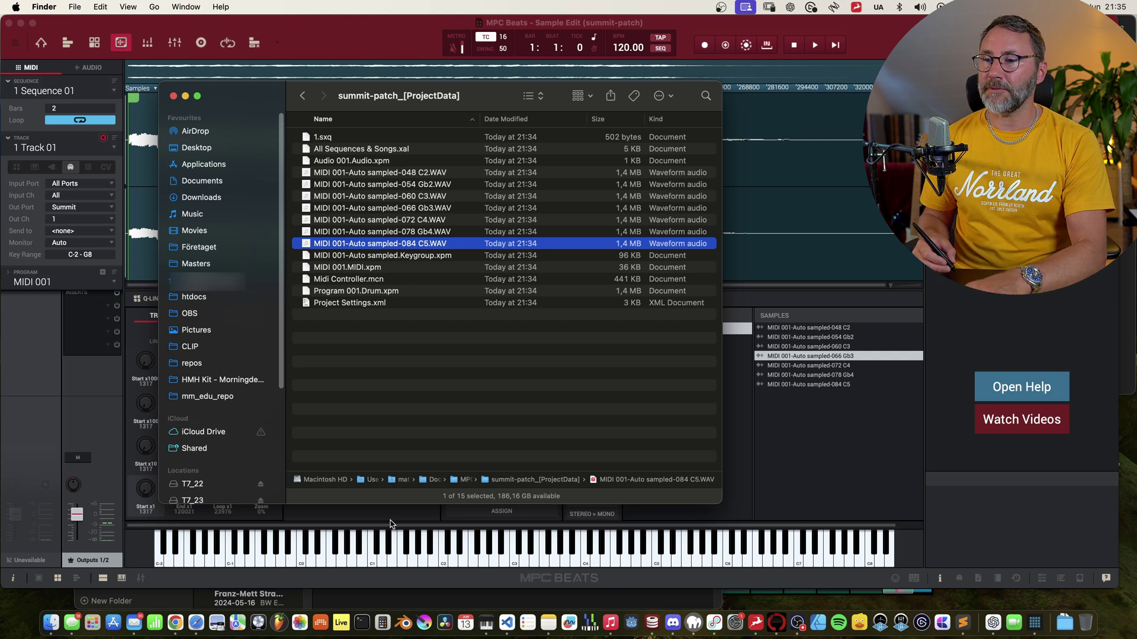
# - Switch to Bitwig Studio and insert the Sampler instrument on the Inst 1 track
pyautogui.click(321, 622)
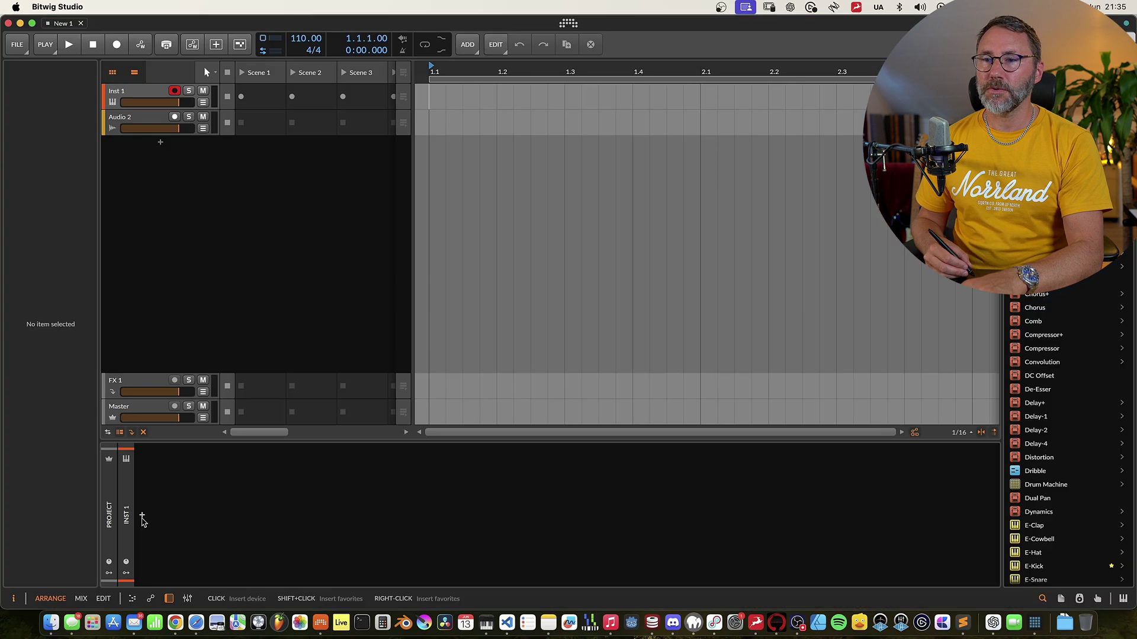
pyautogui.click(142, 515)
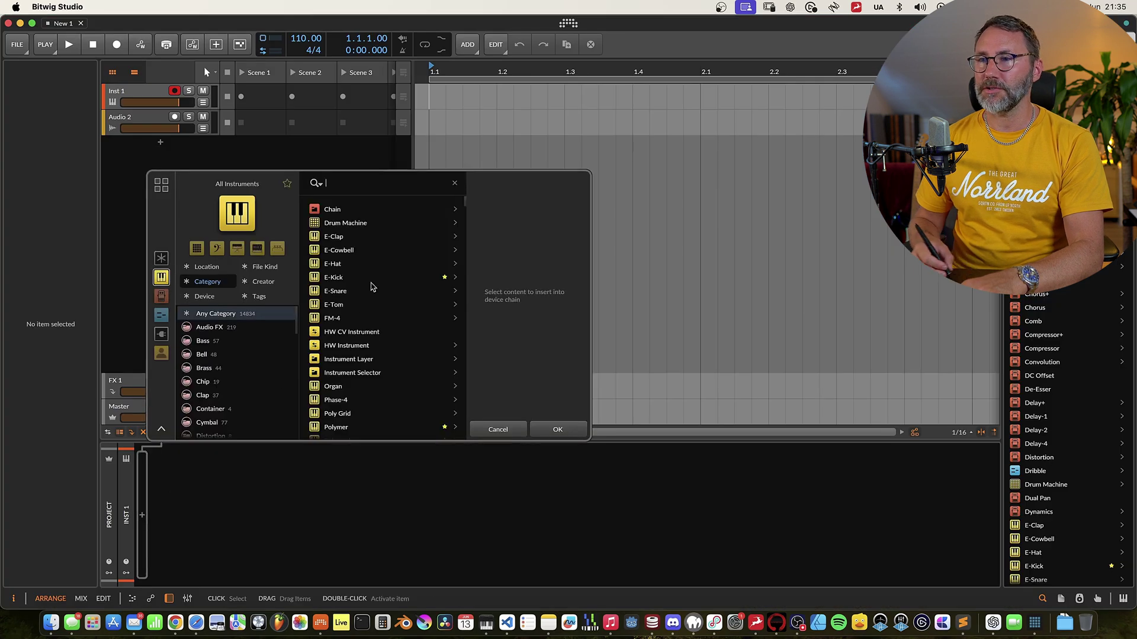
pyautogui.write('sampler')
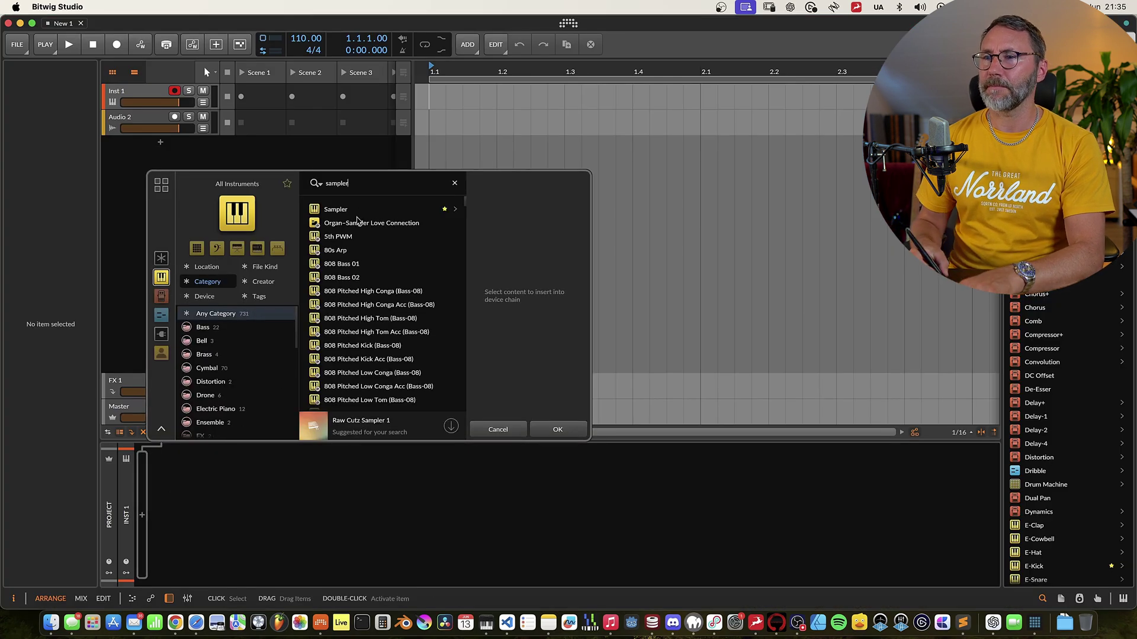
pyautogui.click(336, 209)
pyautogui.click(557, 429)
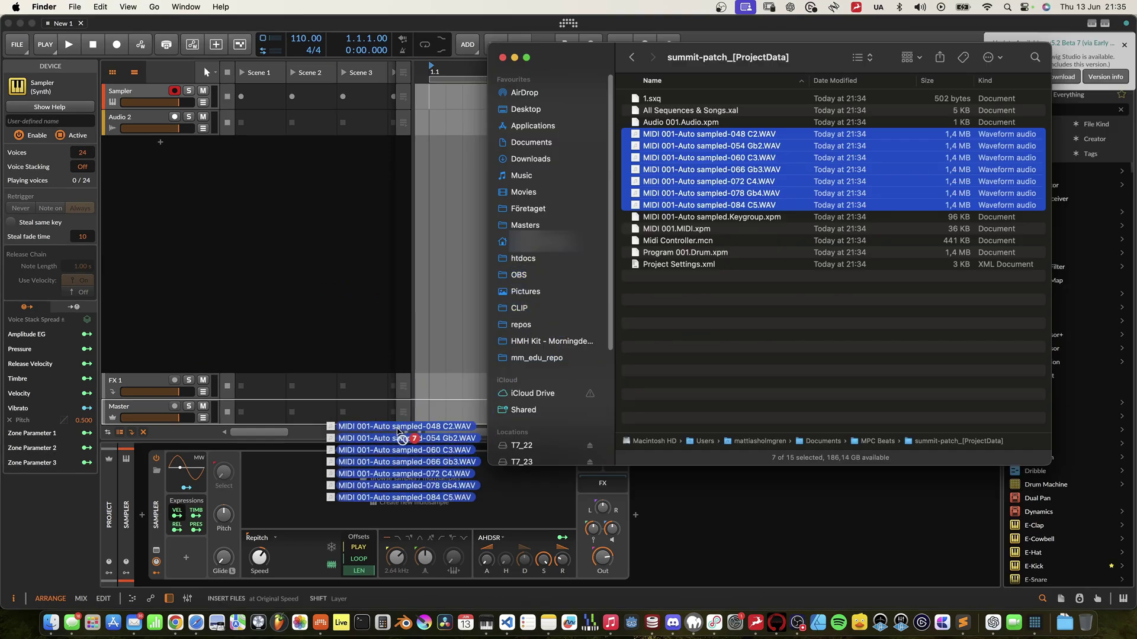
# - Load the seven auto-sampled WAV files from Finder into the Sampler as a multisample, open its zone editor and adjust the AHDSR release
pyautogui.moveTo(398, 431); pyautogui.dragTo(337, 487)
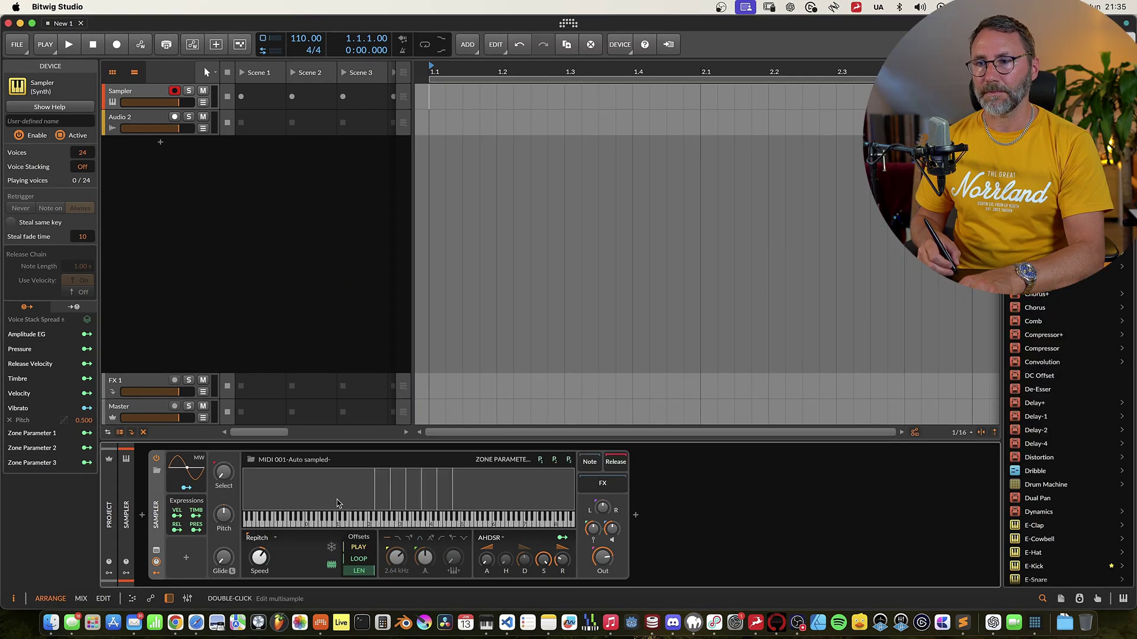
pyautogui.doubleClick(337, 503)
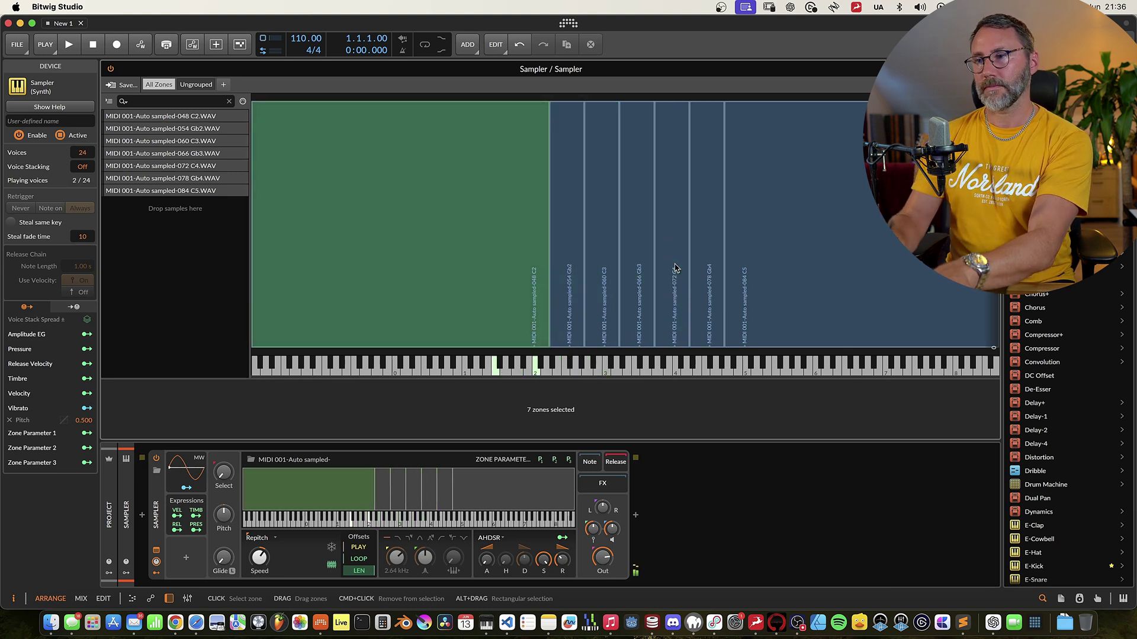
pyautogui.moveTo(562, 560); pyautogui.dragTo(562, 557)
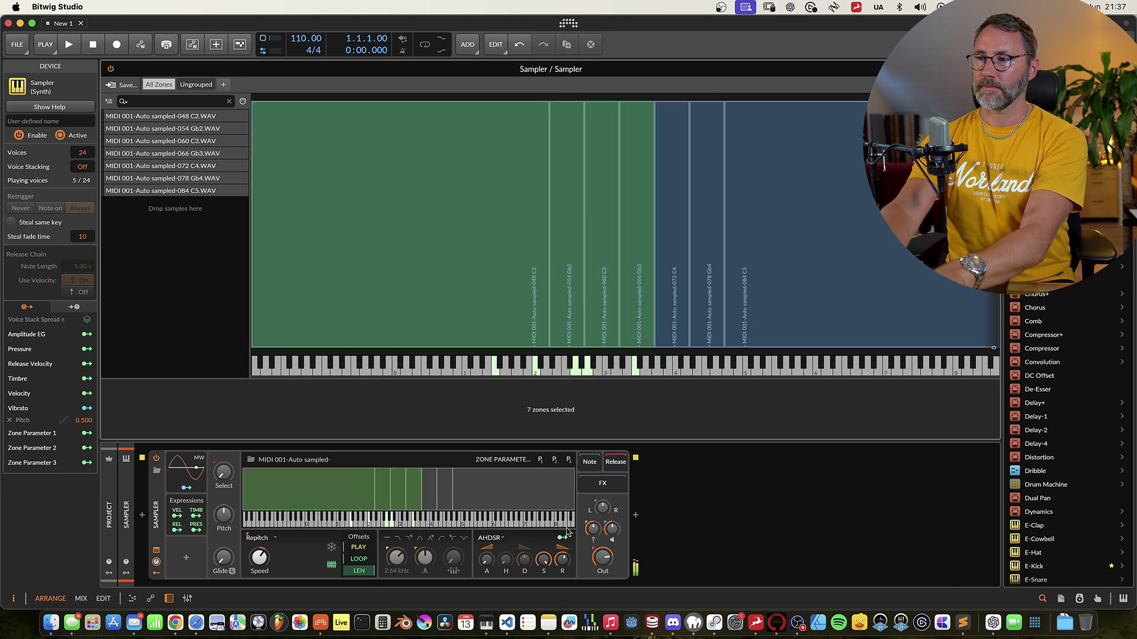
# - Insert the ValhallaSupermassive effect in the Sampler's FX chain
pyautogui.click(636, 515)
pyautogui.write('val')
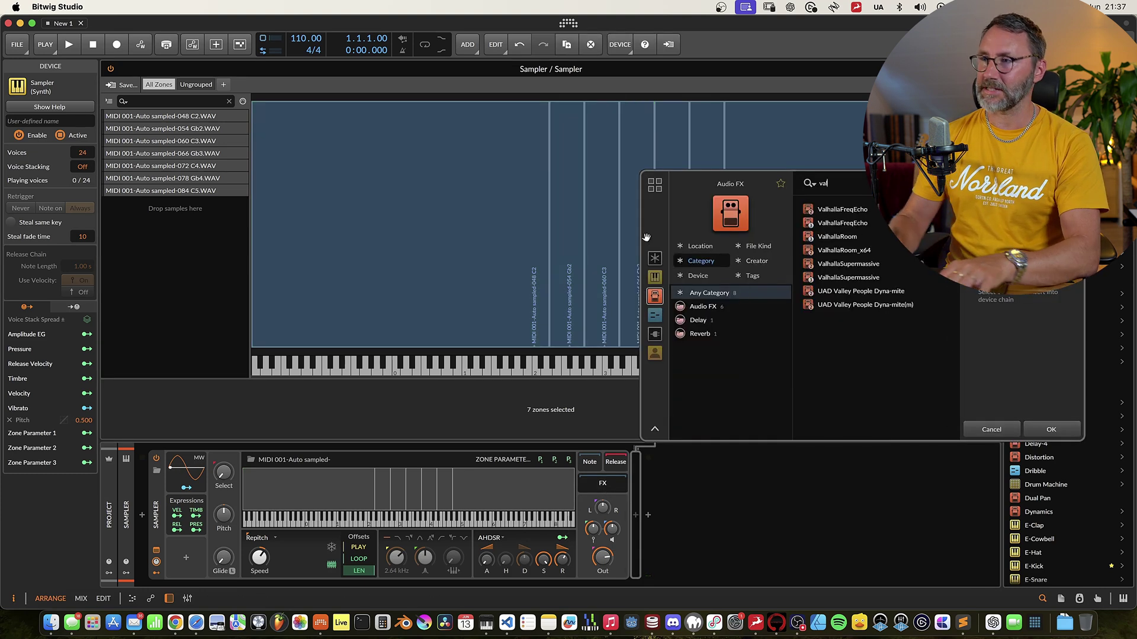
pyautogui.click(876, 277)
pyautogui.click(1051, 430)
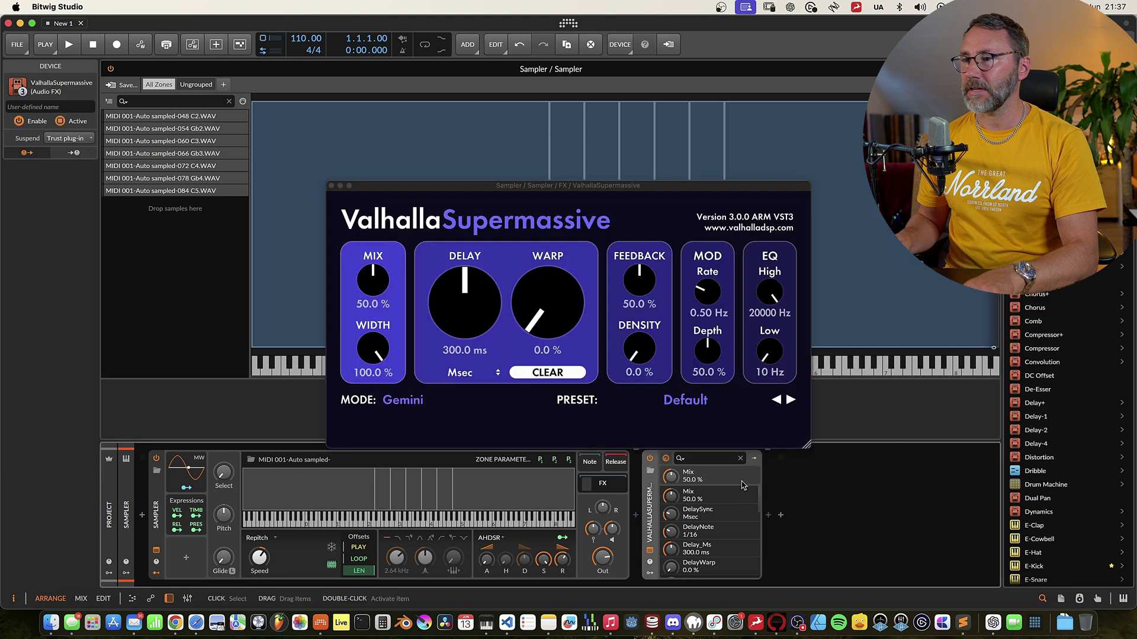
# - Set ValhallaSupermassive's warp to 31.2 % and delay to 379.6 ms, raise the density and lower the mix
pyautogui.moveTo(546, 305); pyautogui.dragTo(474, 284)
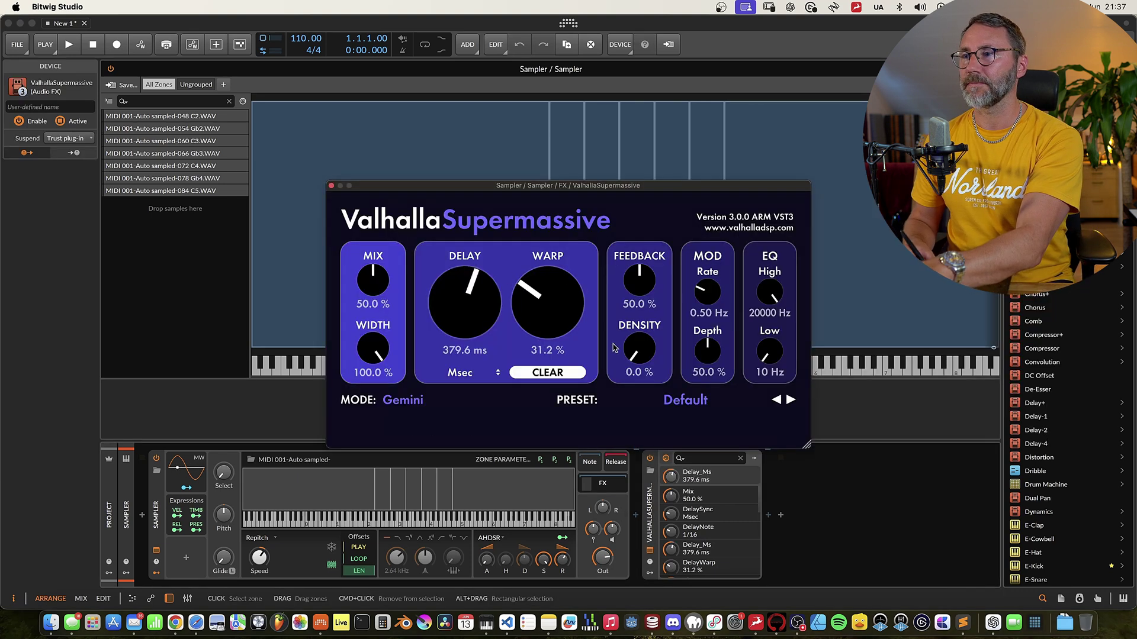
pyautogui.moveTo(638, 348); pyautogui.dragTo(638, 290)
pyautogui.moveTo(372, 285); pyautogui.dragTo(368, 300)
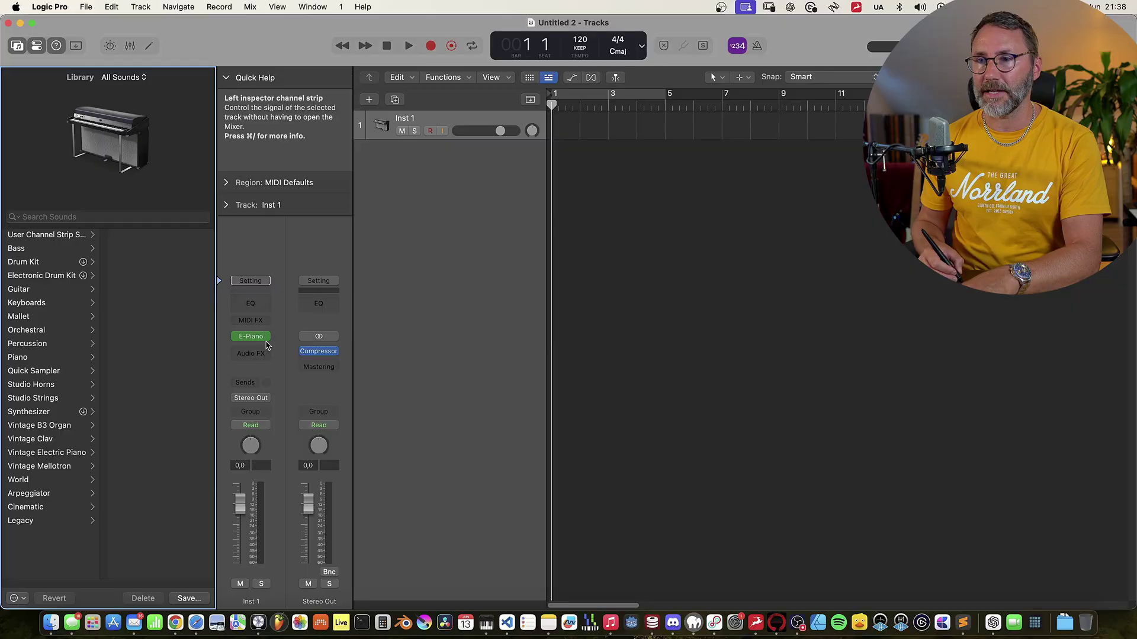
# - In Logic Pro, replace the E-Piano on the Inst 1 channel strip with a stereo Sampler (Multi-Sample)
pyautogui.click(235, 310)
pyautogui.moveTo(265, 342)
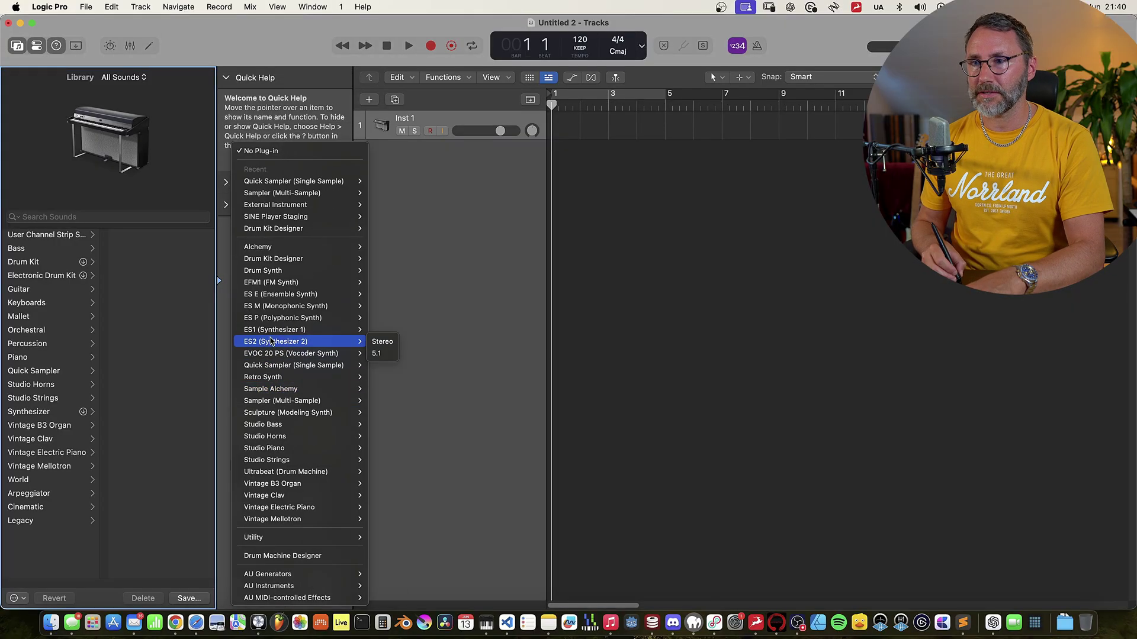
pyautogui.moveTo(344, 377)
pyautogui.moveTo(330, 404)
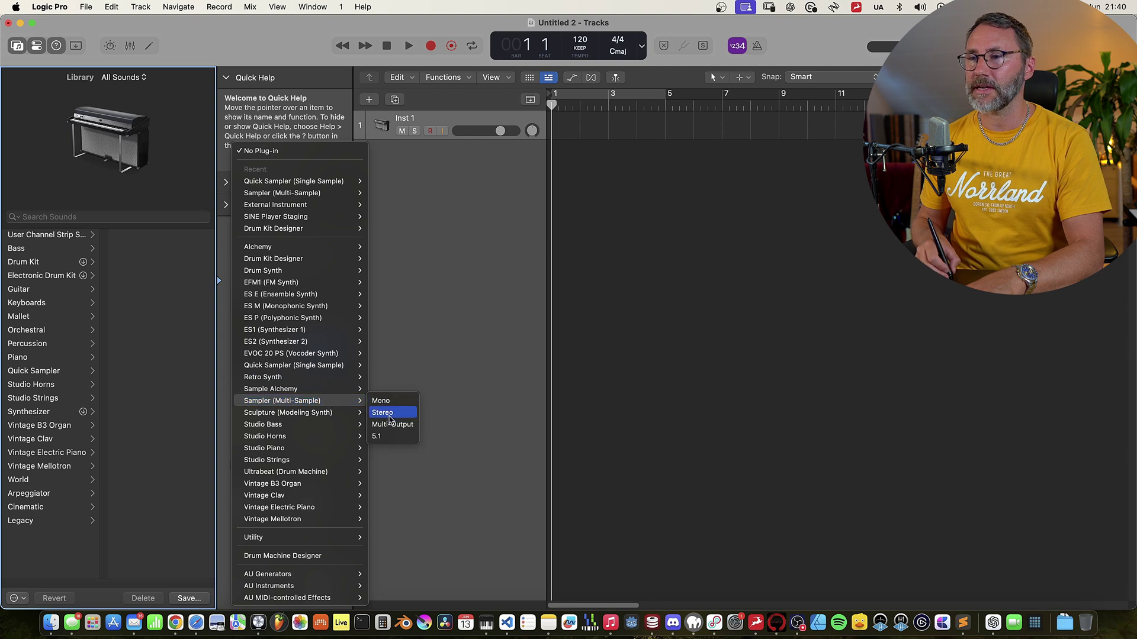
pyautogui.click(390, 414)
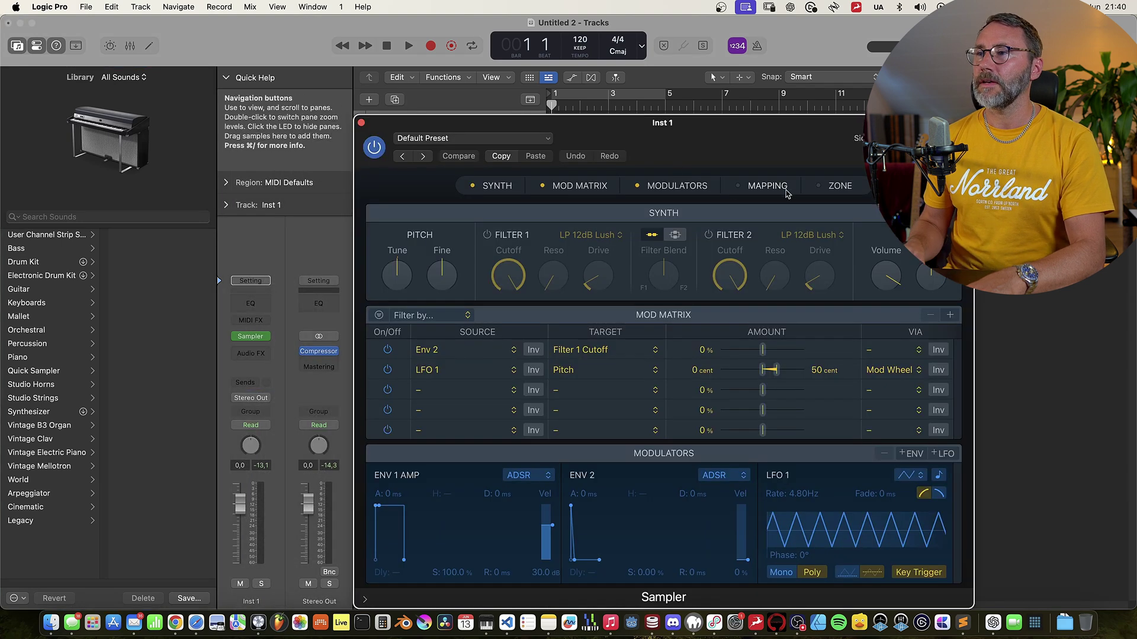
# - Load the seven auto-sampled WAV files into the Sampler's key mapping and extend the C2 zone down to D#0
pyautogui.click(784, 189)
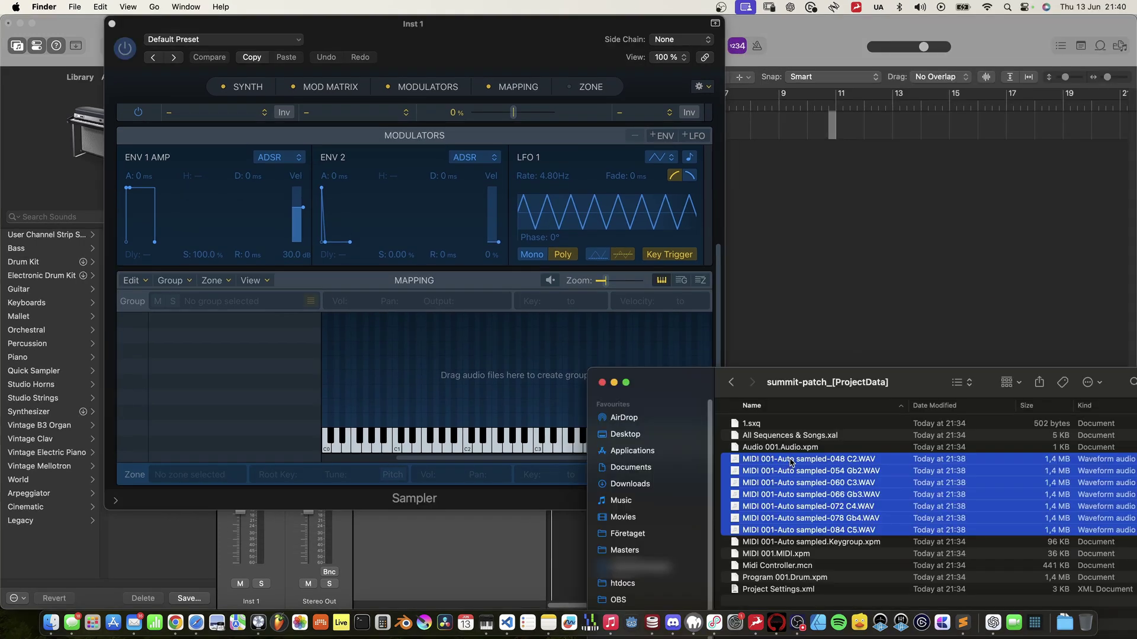
pyautogui.moveTo(791, 462); pyautogui.dragTo(480, 377)
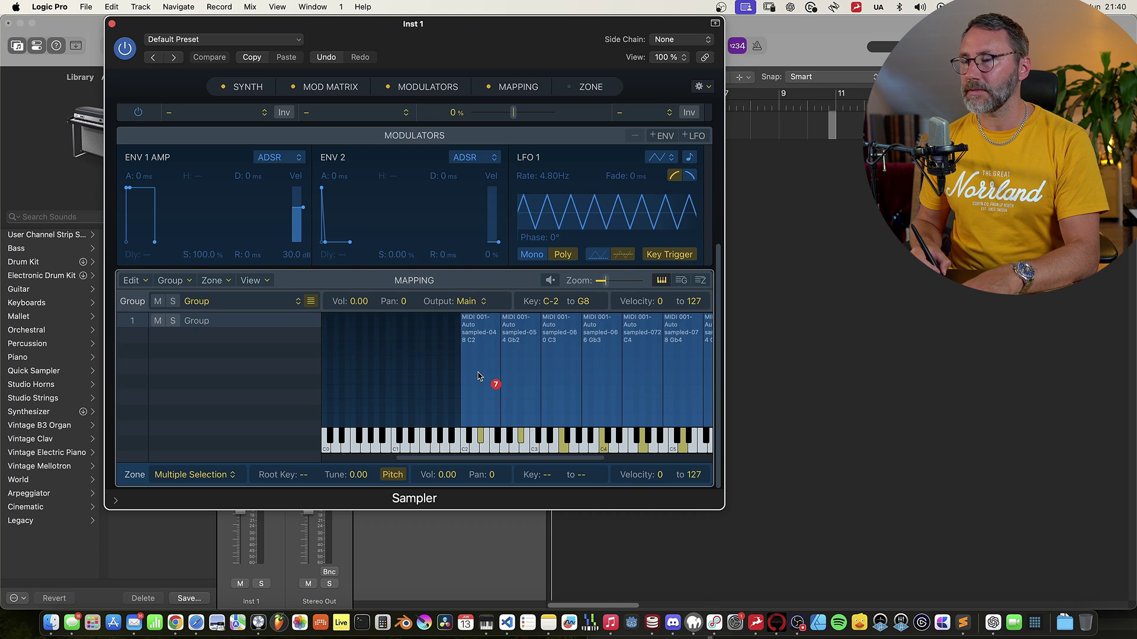
pyautogui.moveTo(479, 377); pyautogui.dragTo(368, 370)
# - Check the root keys assigned to the C2, C4 and Gb3 zones in the mapping
pyautogui.hscroll(5, 584, 469)
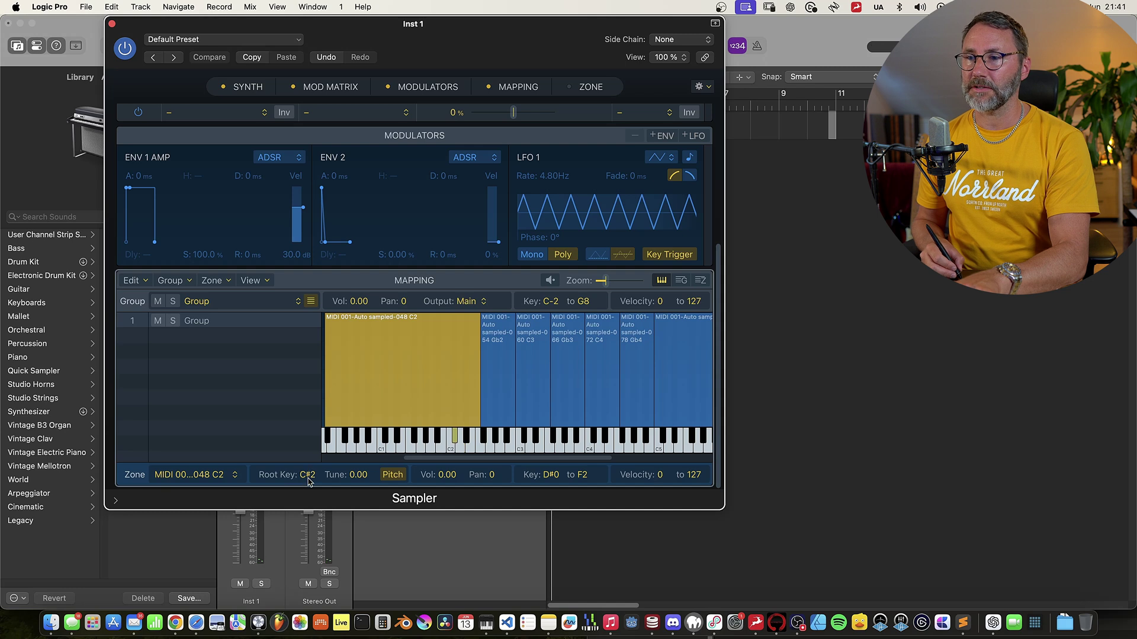
pyautogui.click(511, 392)
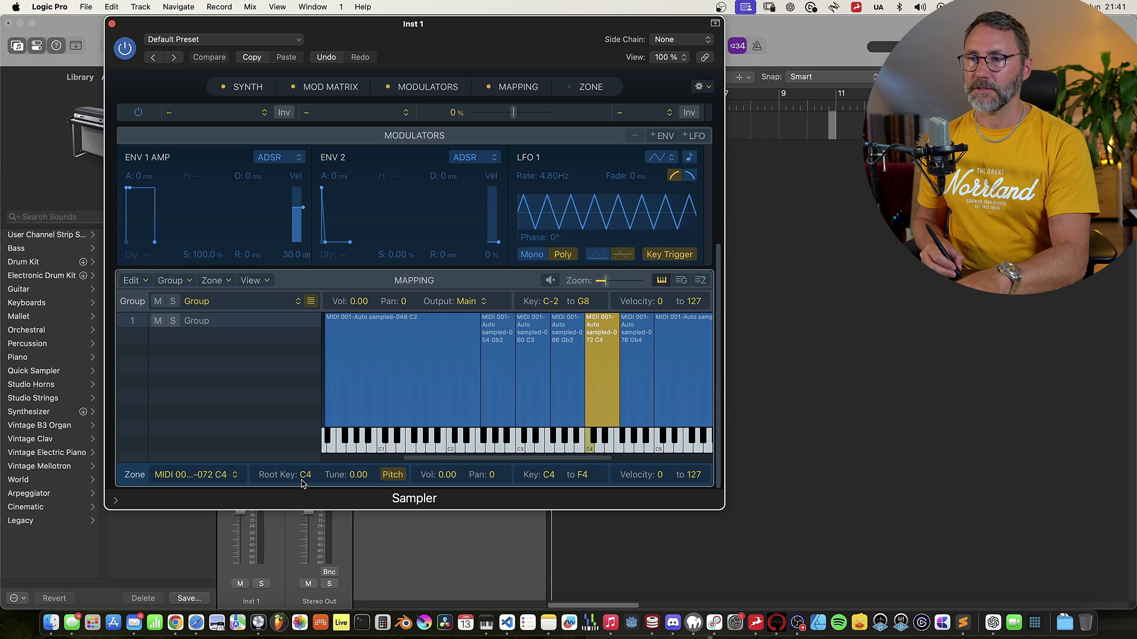
pyautogui.press('Right')
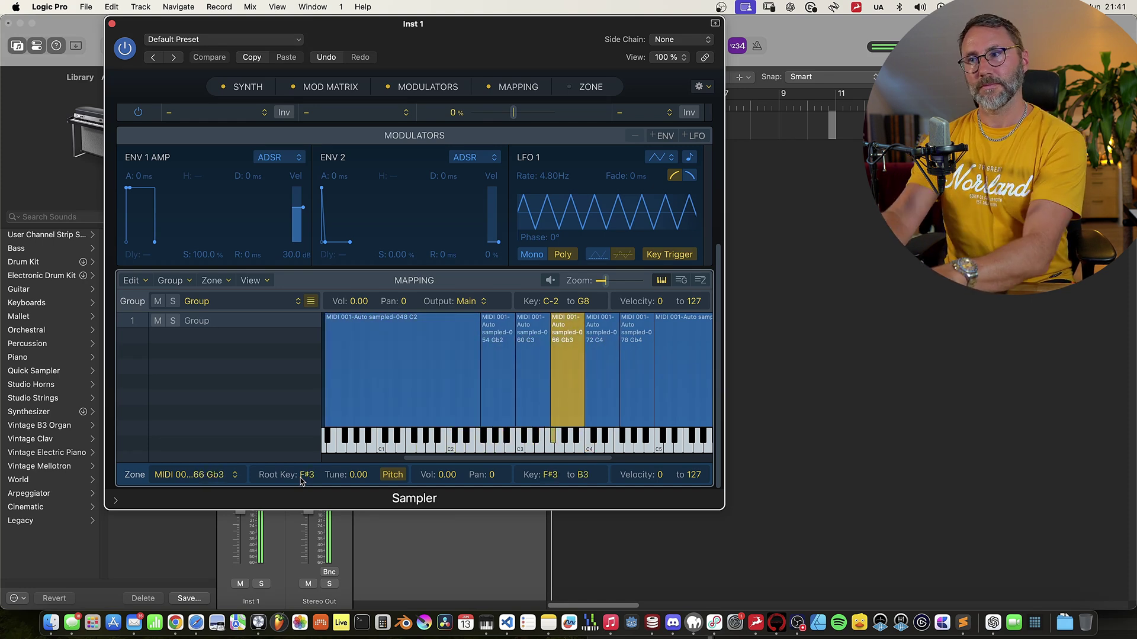
# - Set the release of the Sampler's ENV 1 AMP to 2007 ms and close the plug-in window
pyautogui.click(247, 87)
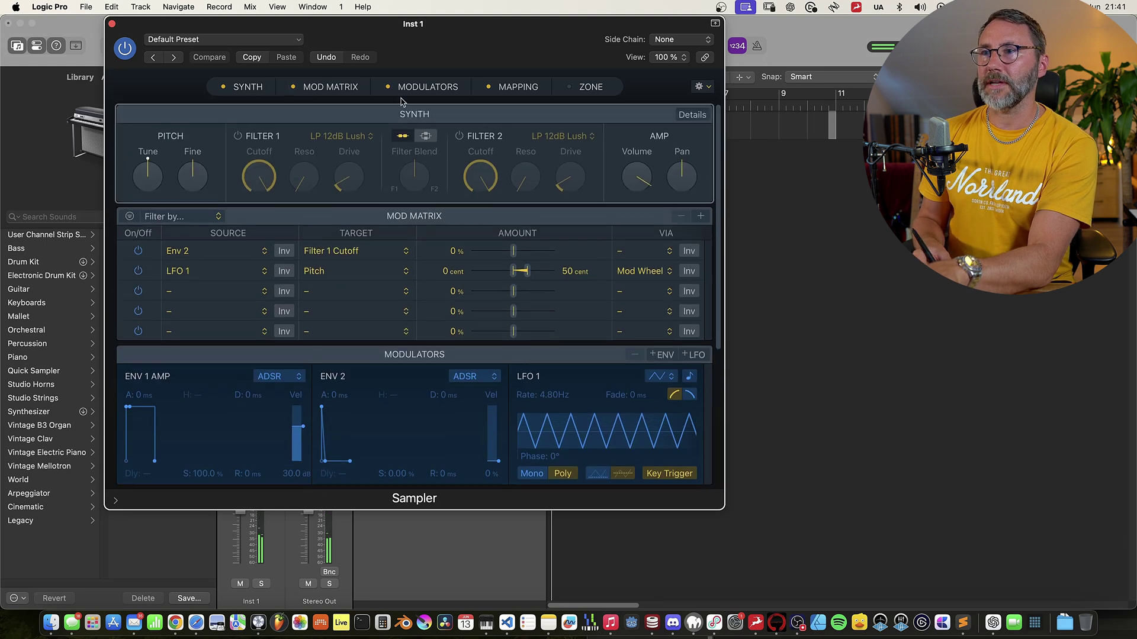
pyautogui.click(439, 89)
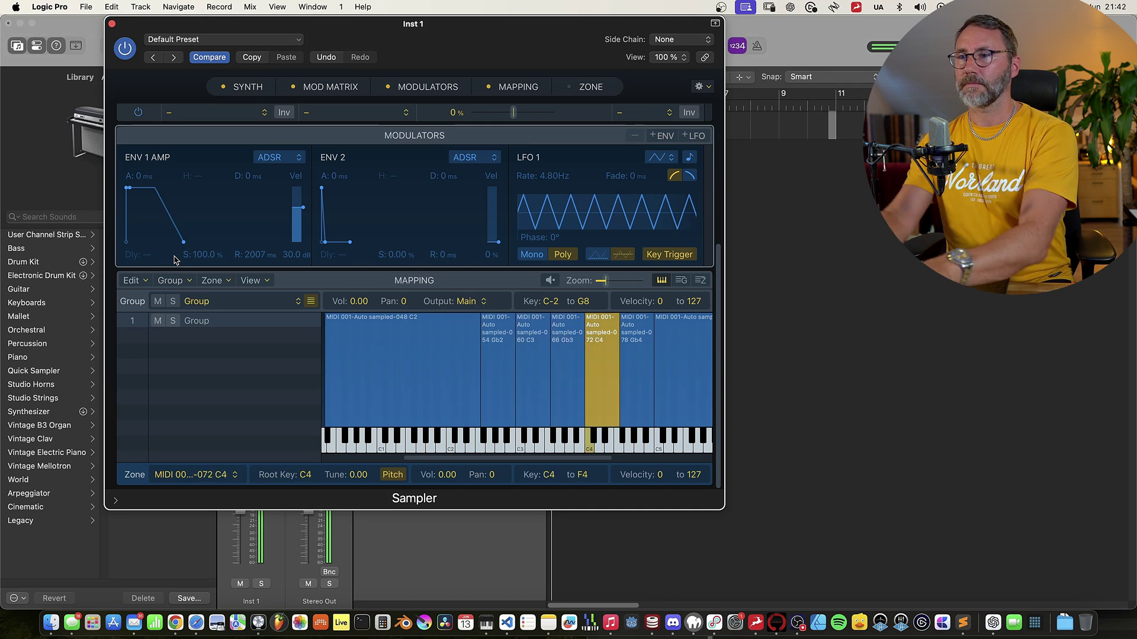
pyautogui.click(111, 23)
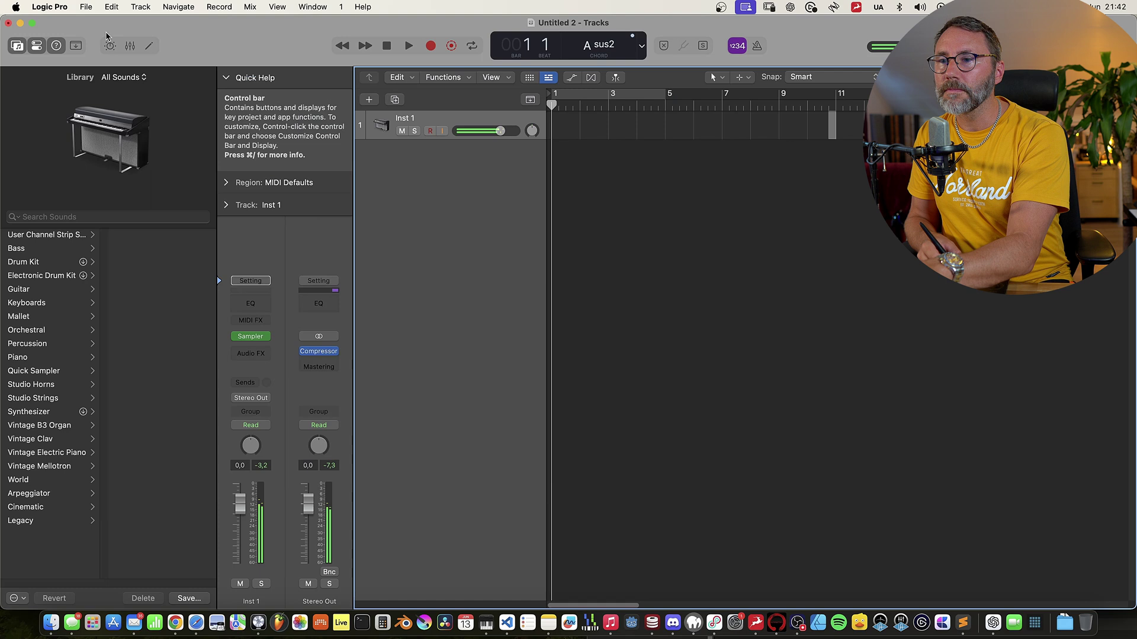
# - Insert Delay Designer as an audio effect on the Inst 1 channel strip and bypass it
pyautogui.click(250, 354)
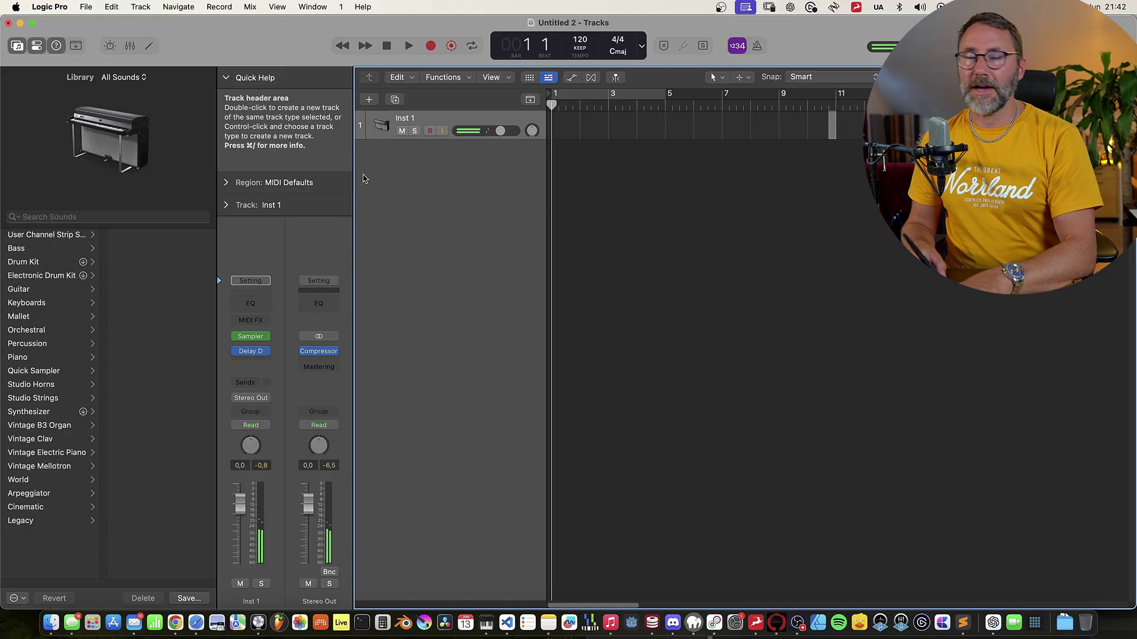
pyautogui.click(236, 351)
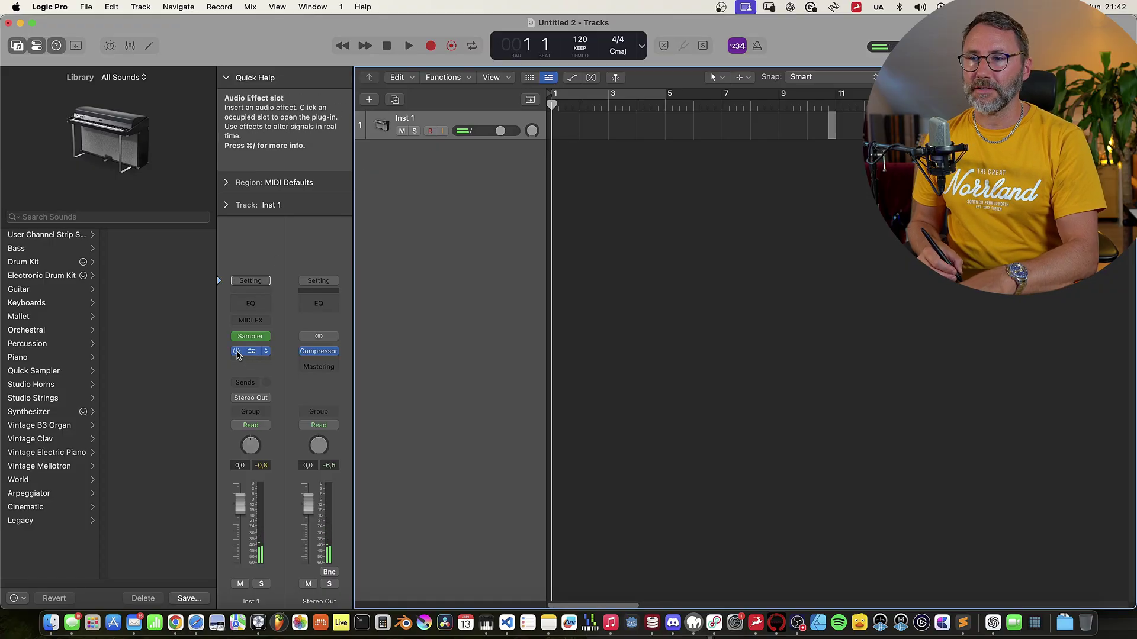
# - Add a stereo Sample Delay to the Inst 1 channel, with its unit in ms and the right delay at 17.7 ms
pyautogui.click(266, 362)
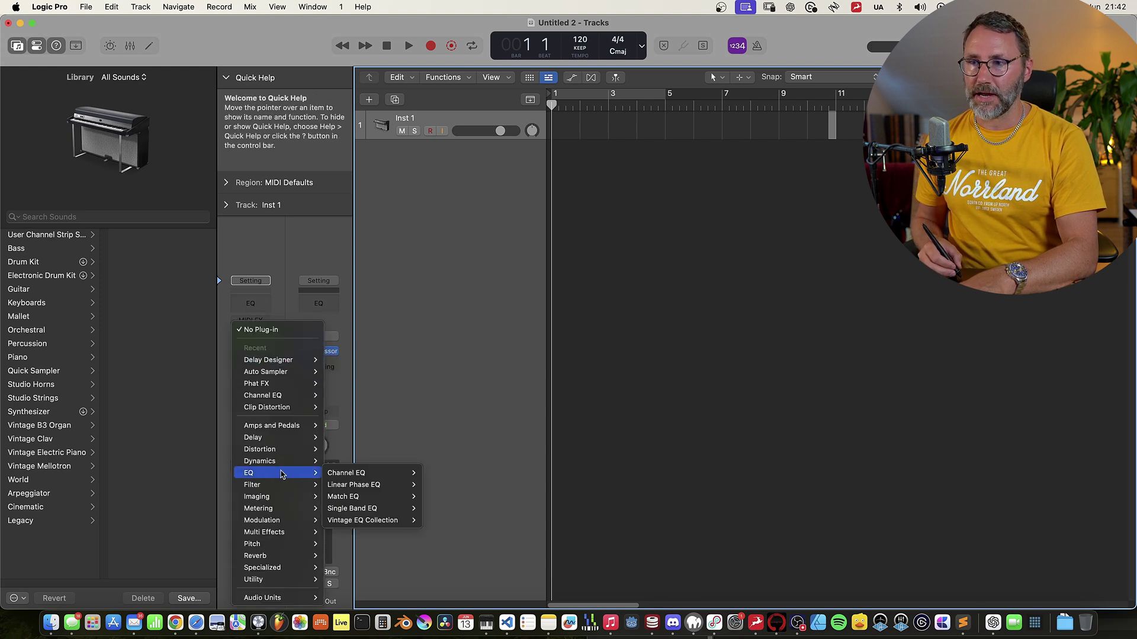
pyautogui.moveTo(294, 442)
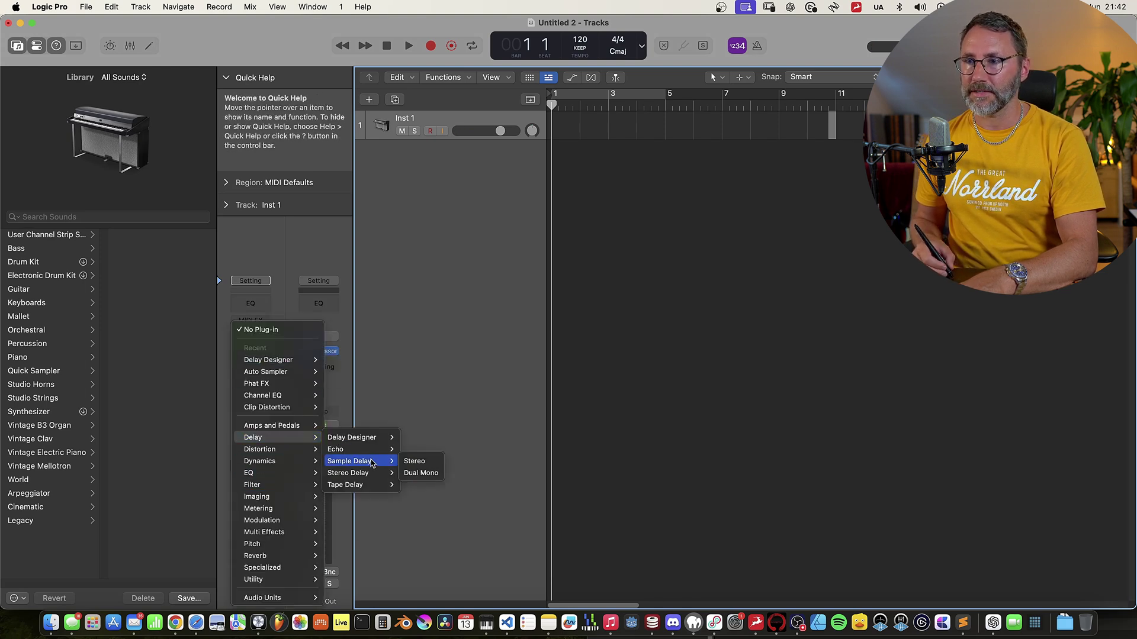
pyautogui.click(420, 464)
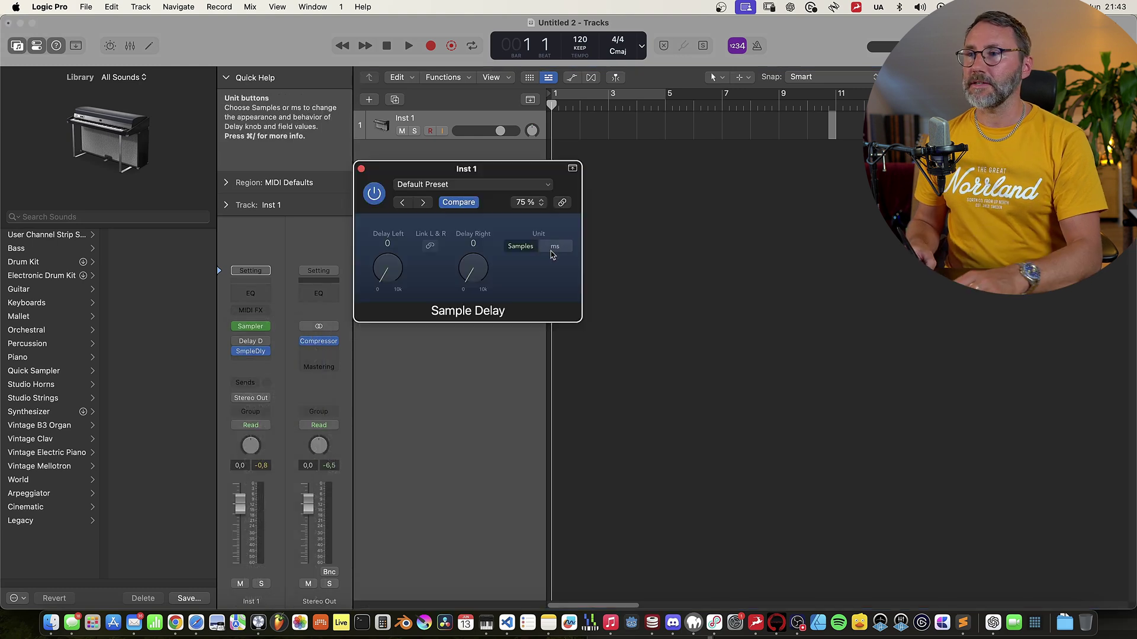
pyautogui.moveTo(485, 282); pyautogui.dragTo(486, 280)
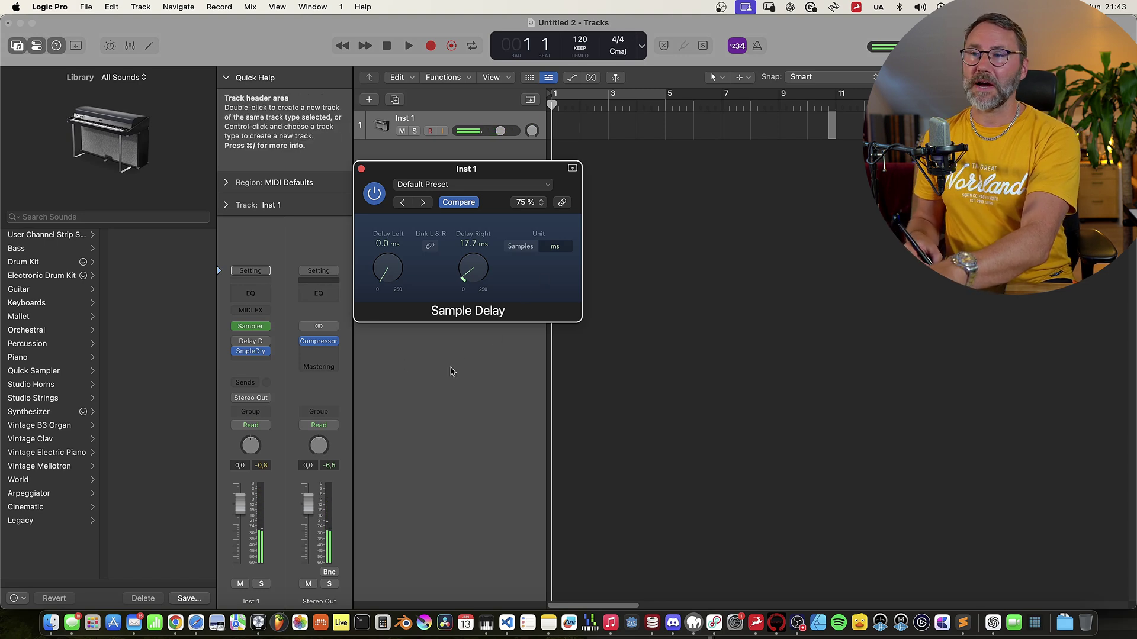
pyautogui.moveTo(261, 346)
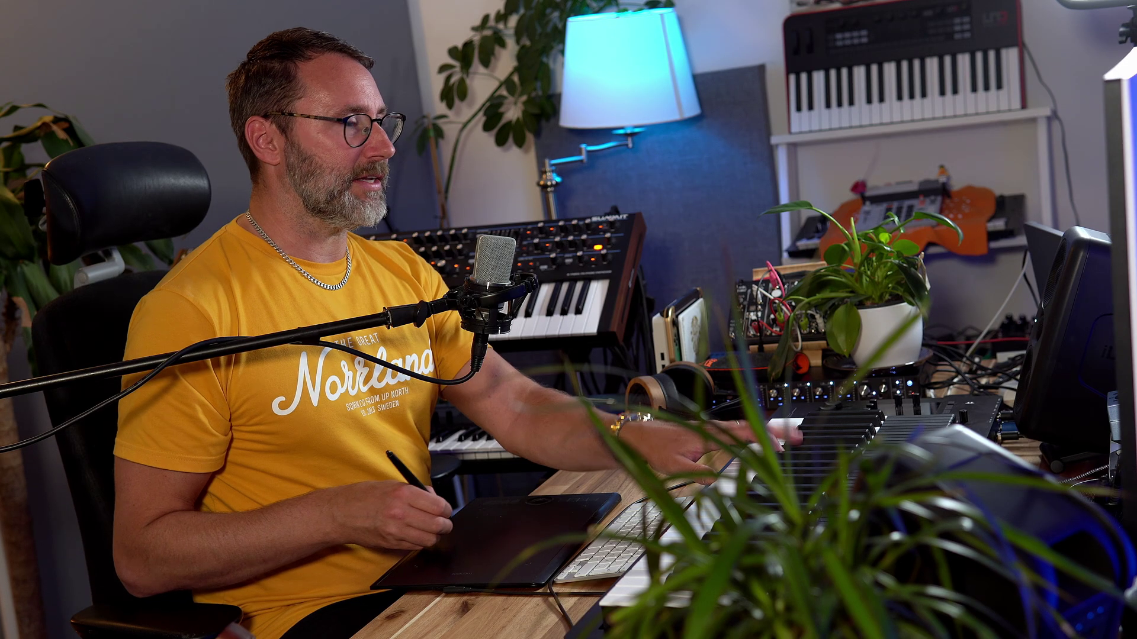